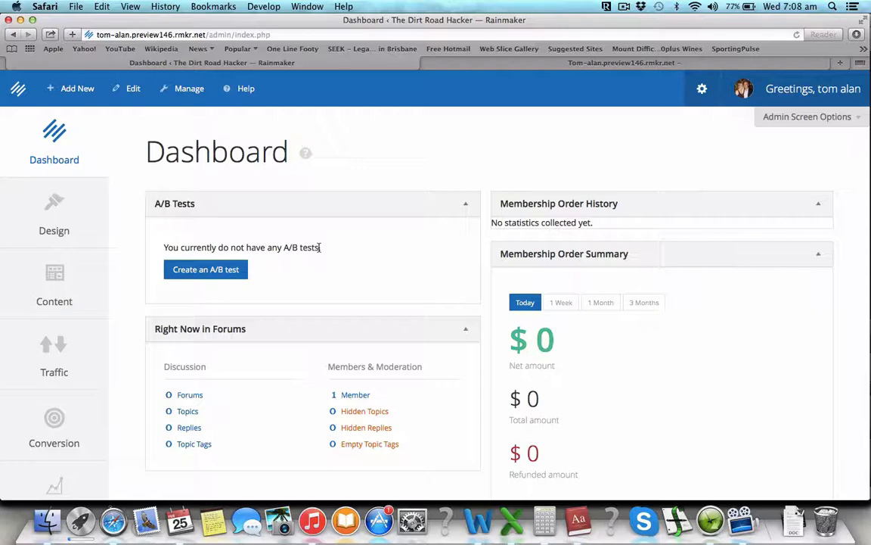
Open the site's Appearance customizer from the Design area and look over the home page preview down to its footer.
click(44, 229)
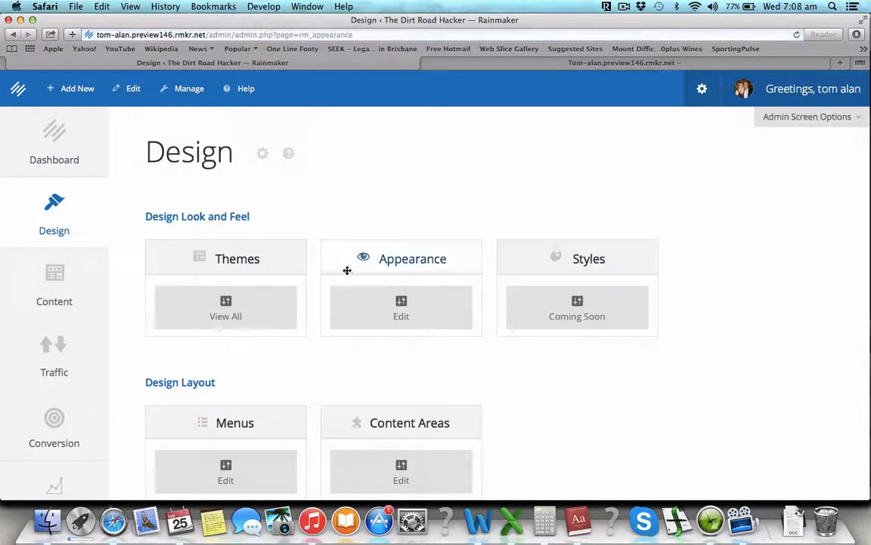
click(370, 310)
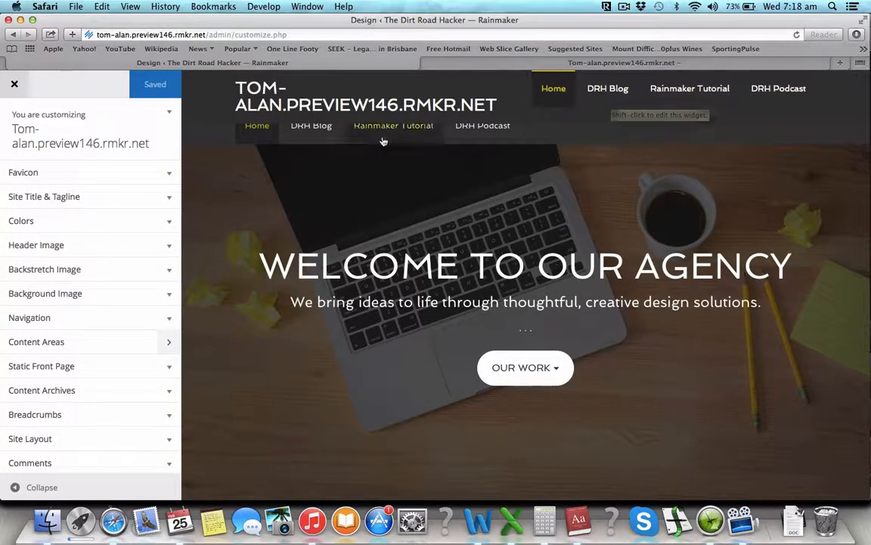
scroll(340, 301, down, 15)
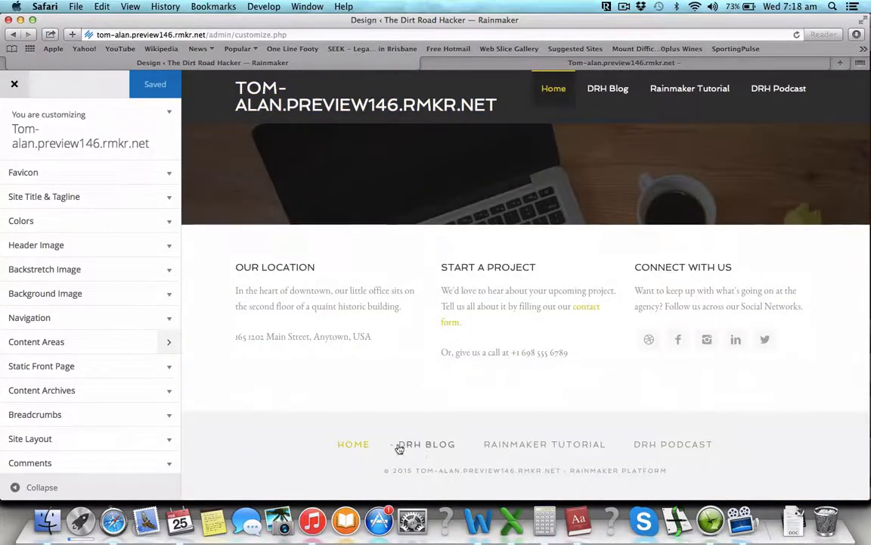
scroll(526, 299, up, 15)
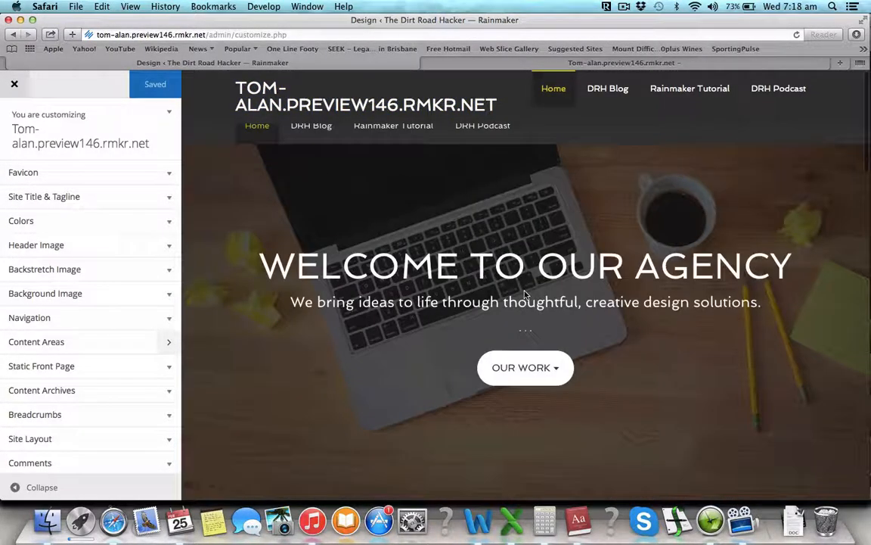
Examine the favicon settings and their upload options.
click(168, 176)
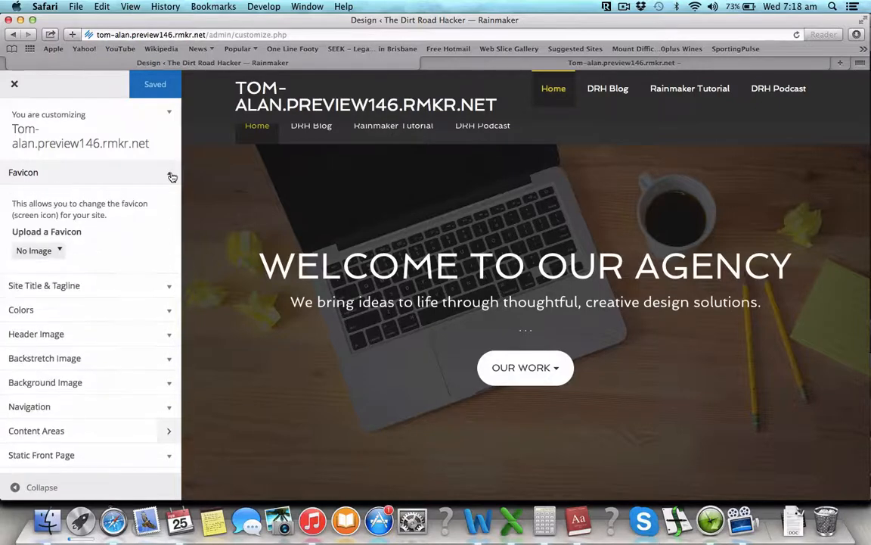
click(61, 255)
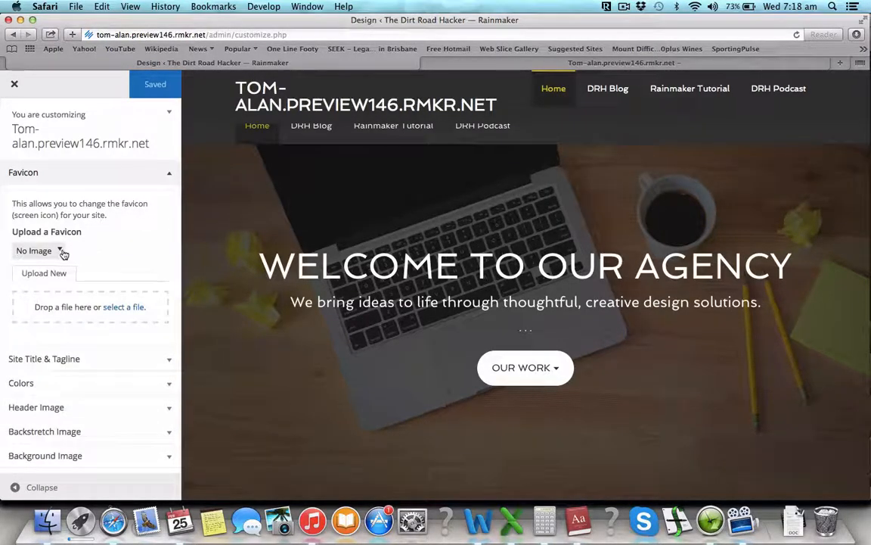
click(61, 255)
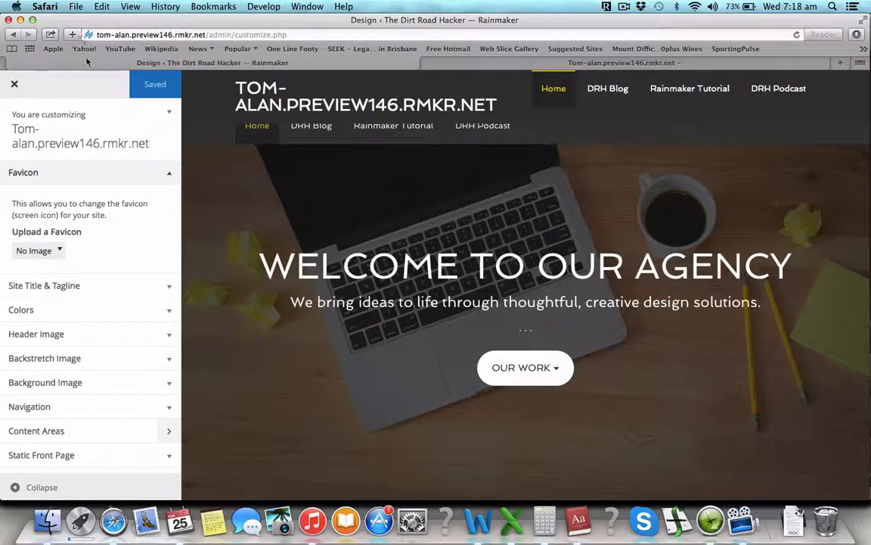
Copy the site title "The Dirt Road Hacker" from the Content Creation document in Word and paste it over the existing site title.
scroll(55, 249, down, 2)
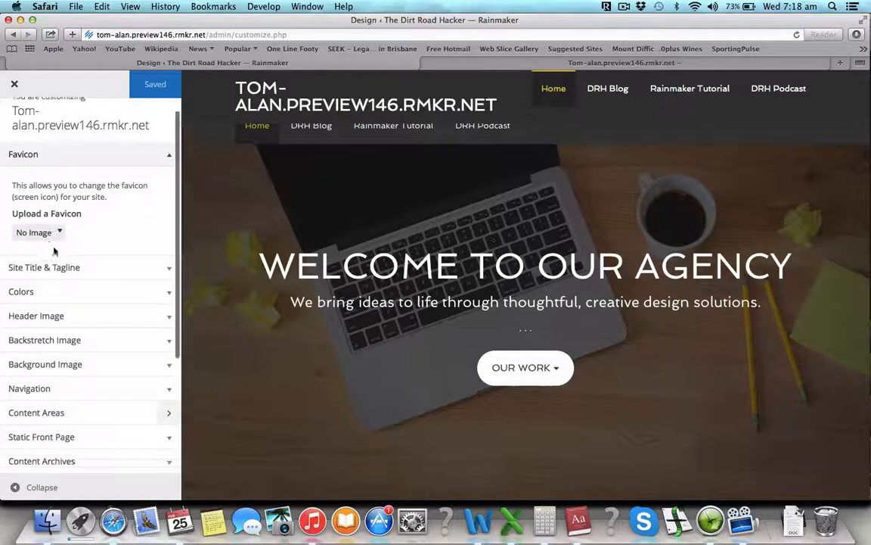
click(166, 258)
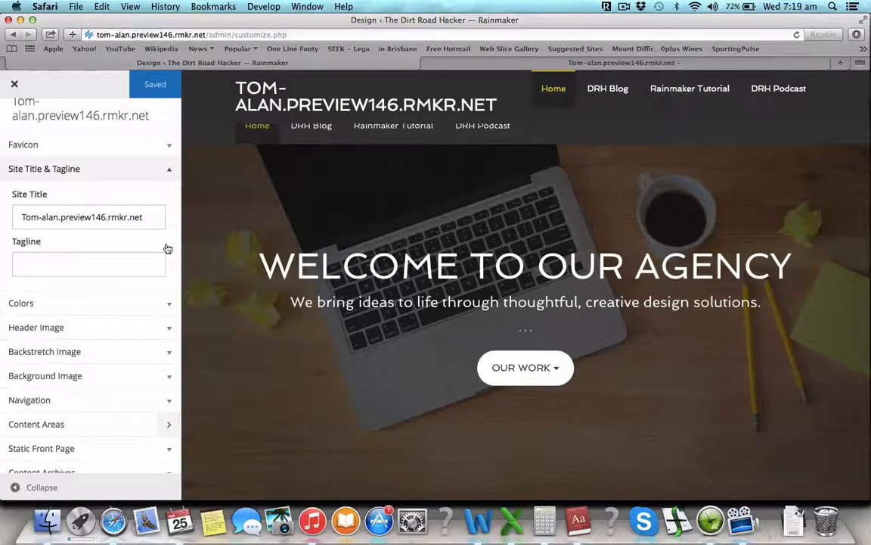
key(super+Tab)
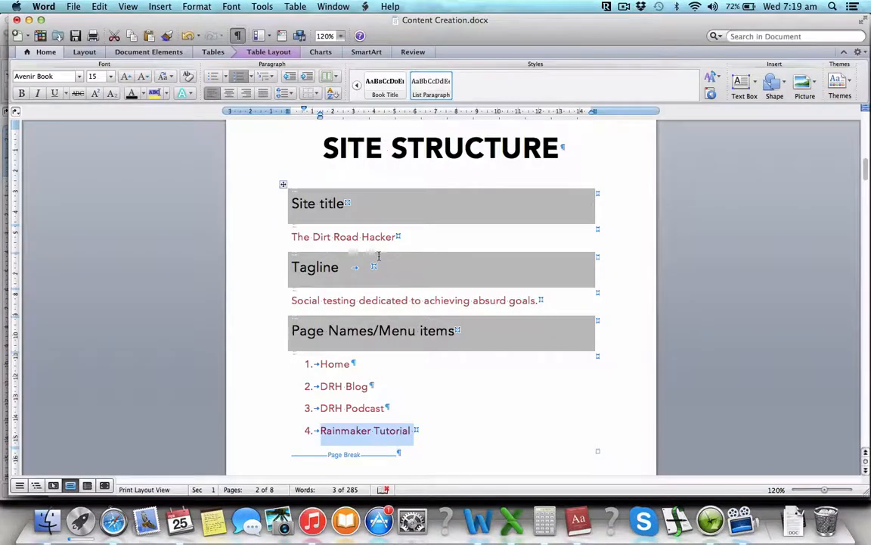
drag(383, 238, 279, 236)
key(super+c)
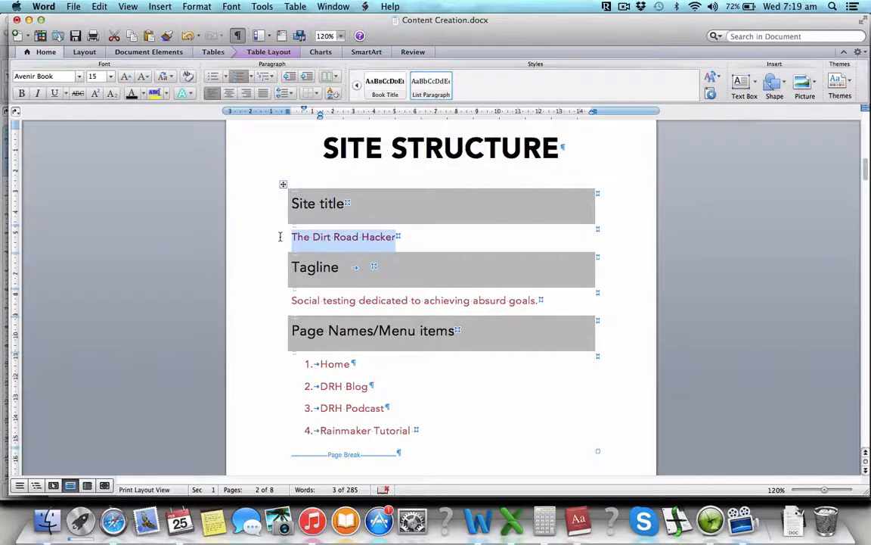
key(super+Tab)
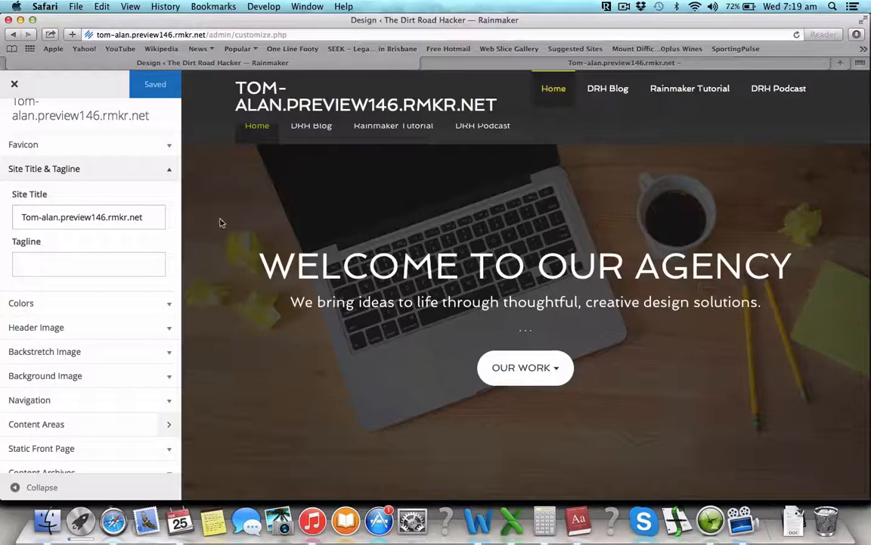
drag(155, 217, 15, 210)
key(super+v)
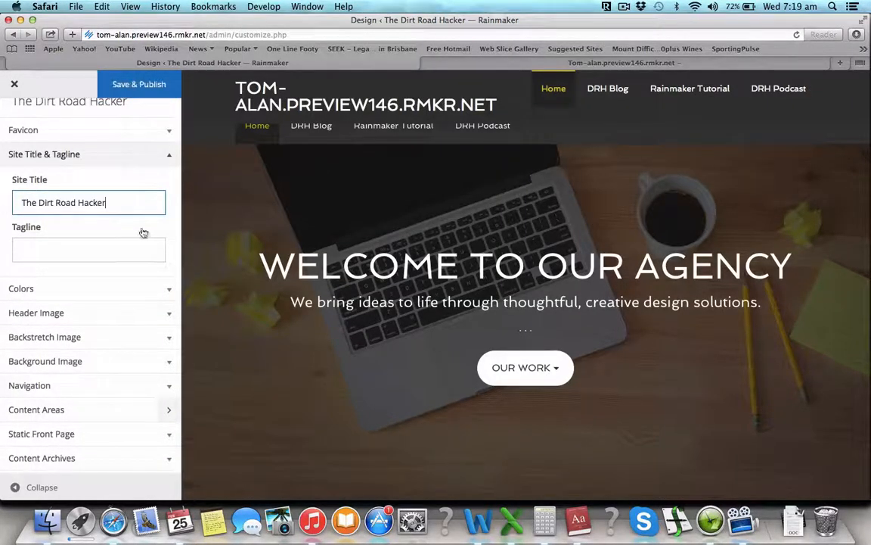
Copy the tagline "Social testing dedicated to achieving absurd goals." from the Word document into the customizer's empty tagline.
key(super+Tab)
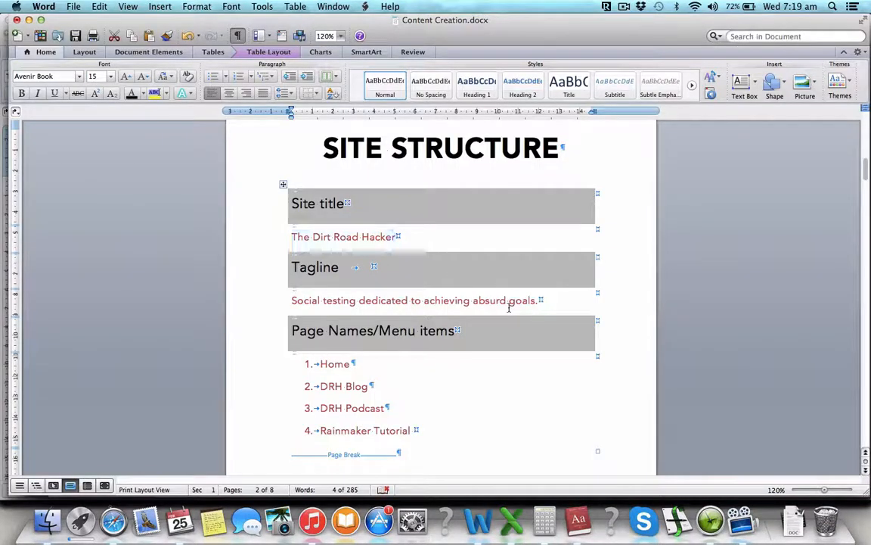
triple_click(512, 306)
key(super+c)
key(super+Tab)
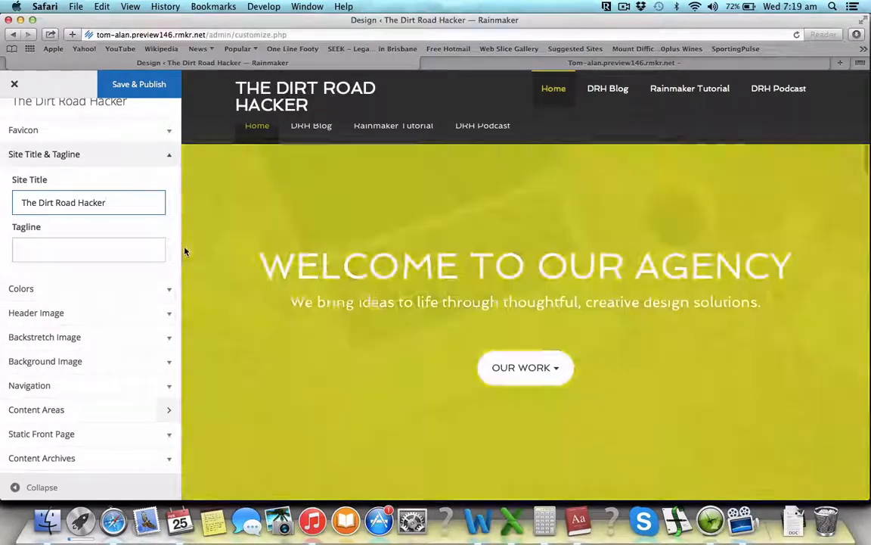
click(151, 250)
key(super+v)
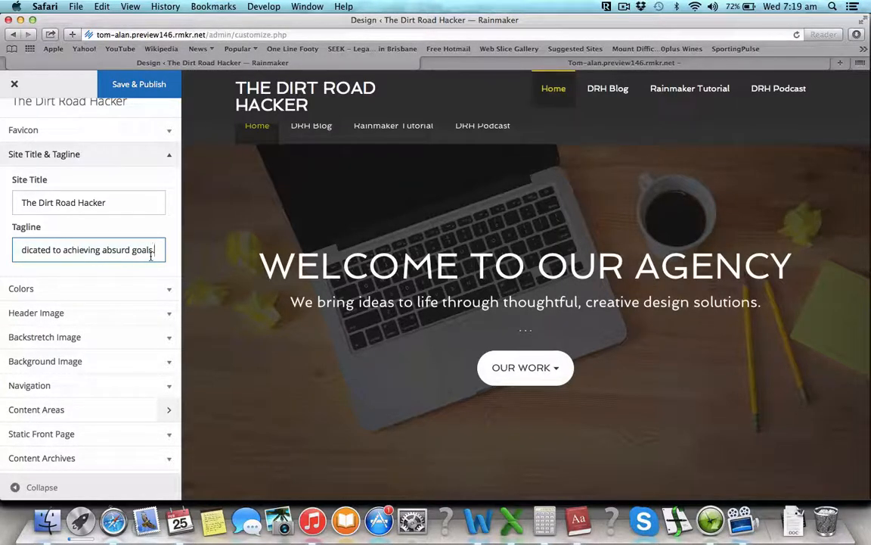
Look at the background color setting, return to the site title and re-enter its last letter.
scroll(151, 261, down, 2)
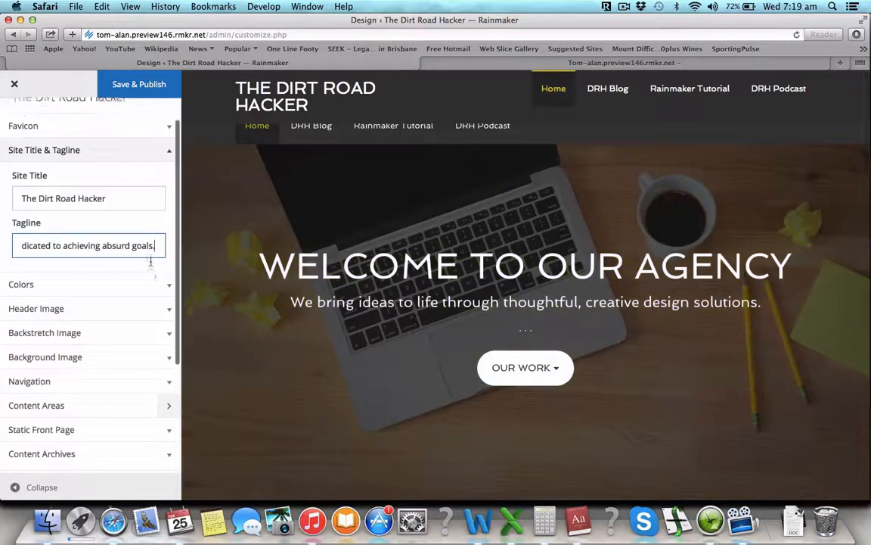
scroll(151, 265, down, 1)
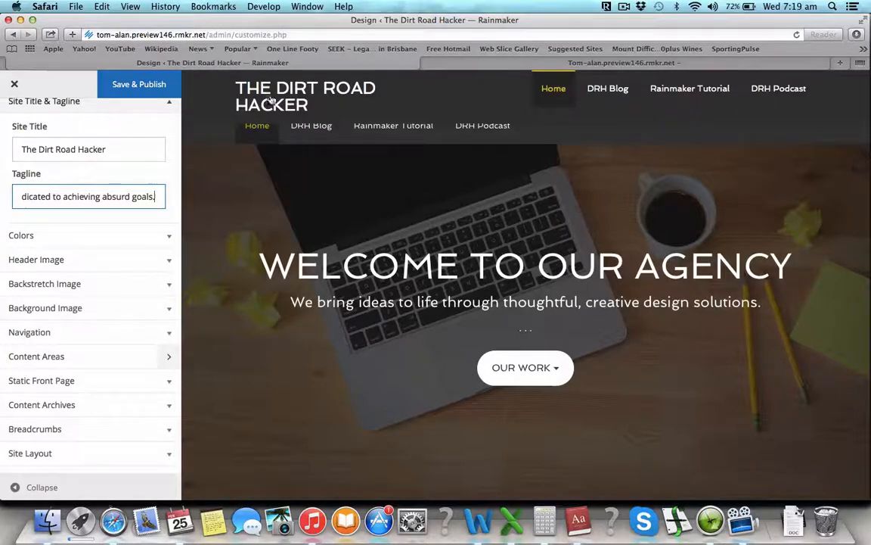
scroll(97, 264, down, 2)
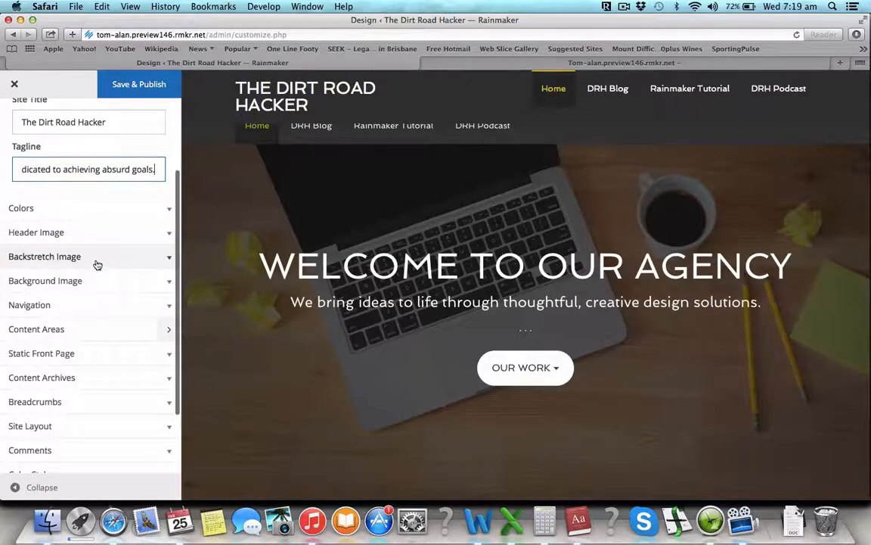
click(170, 212)
scroll(125, 193, up, 3)
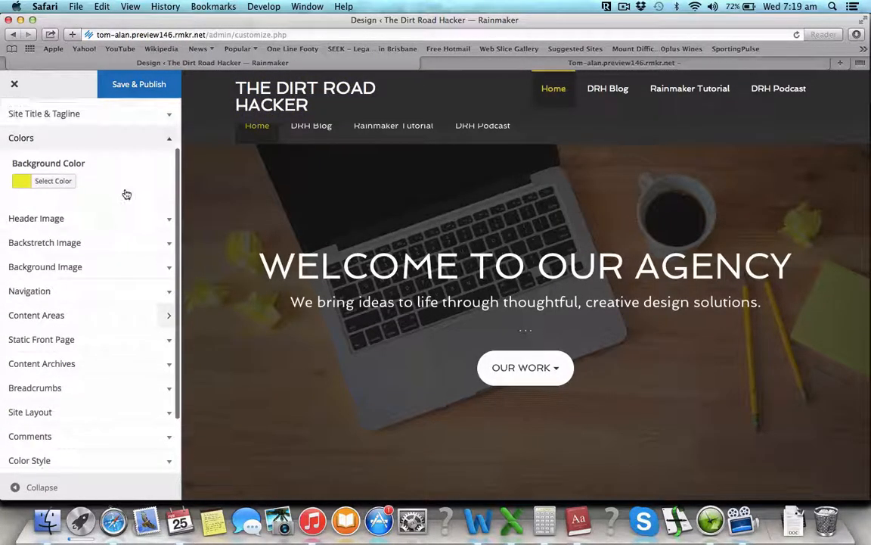
click(155, 149)
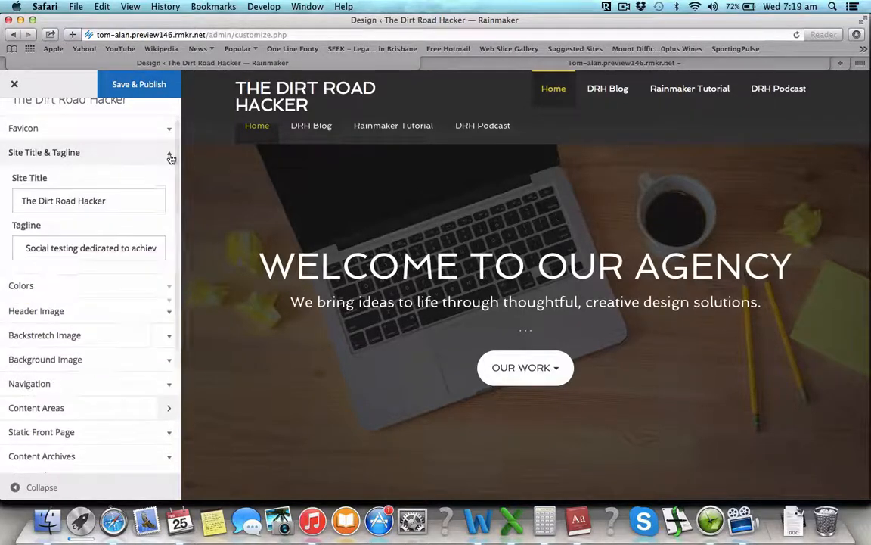
click(131, 200)
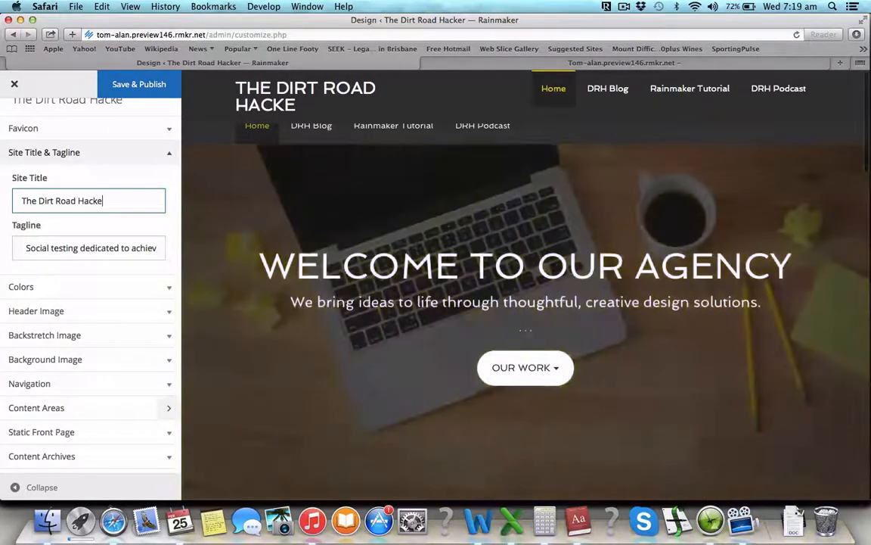
text(r)
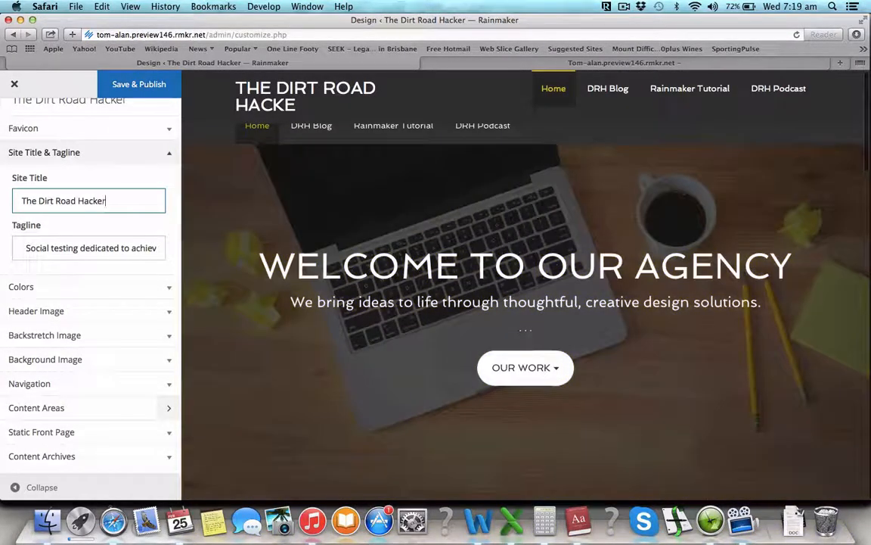
Set the site's background color to the white preset.
click(166, 290)
click(65, 222)
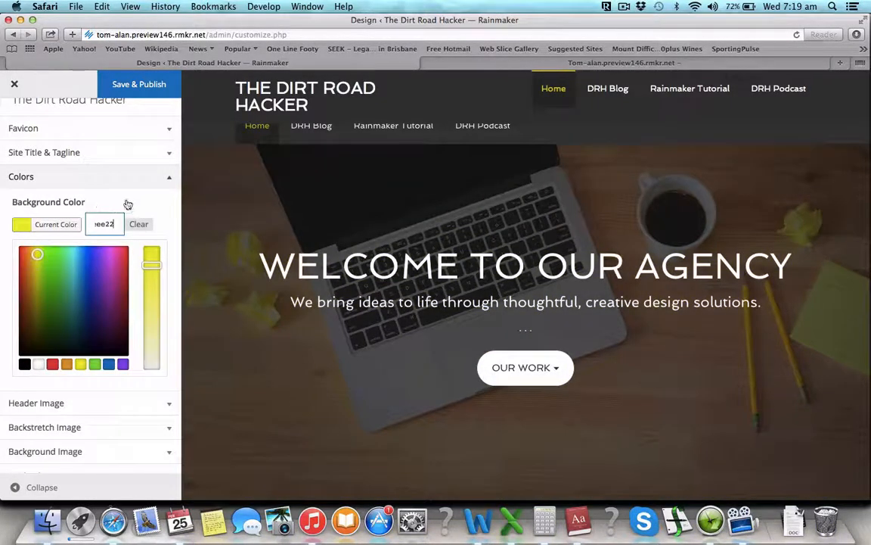
click(40, 365)
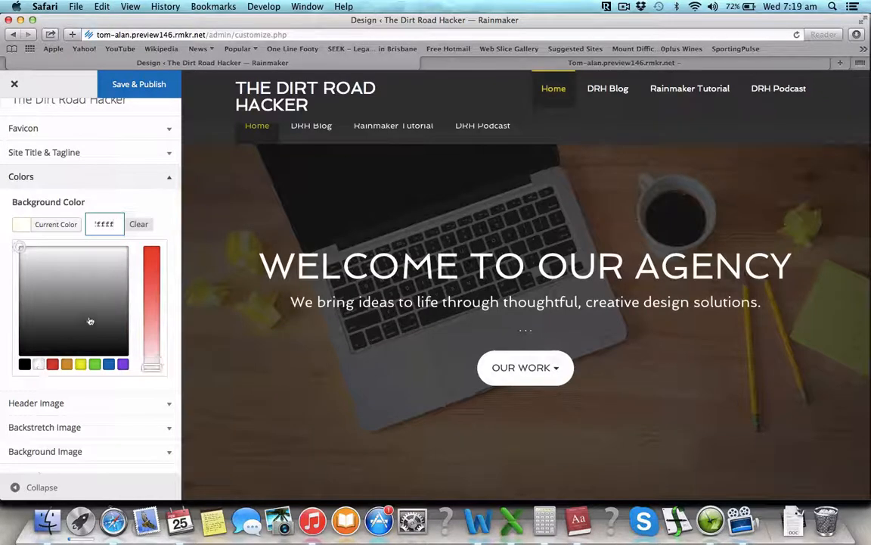
Delete and retype the final "r" of the site title to refresh the preview with the white background.
scroll(89, 320, up, 2)
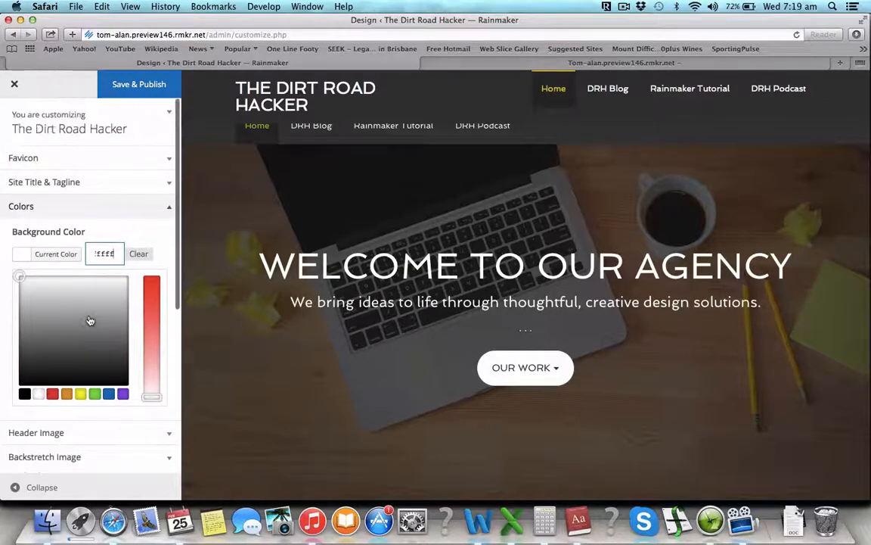
click(168, 183)
click(127, 227)
key(BackSpace)
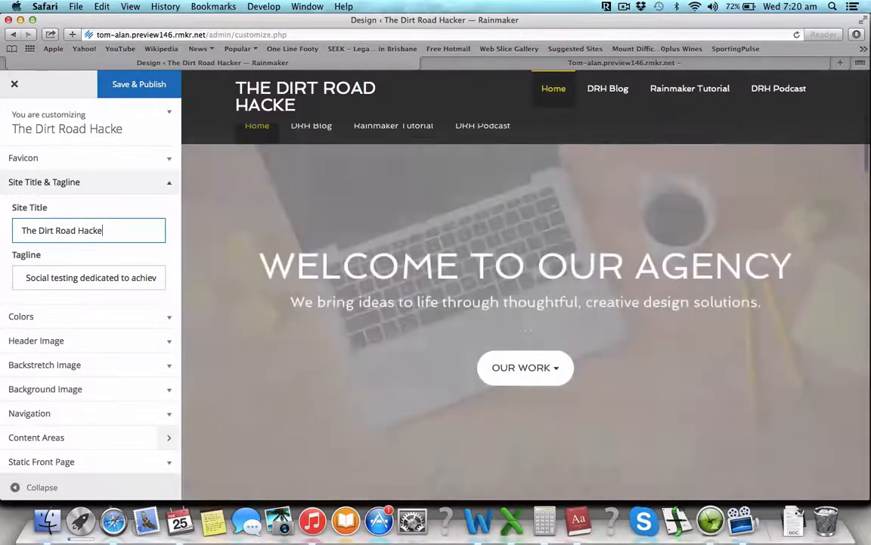
text(r)
Reopen the background color picker and examine the hex code of the white background.
scroll(65, 275, down, 1)
scroll(64, 276, down, 5)
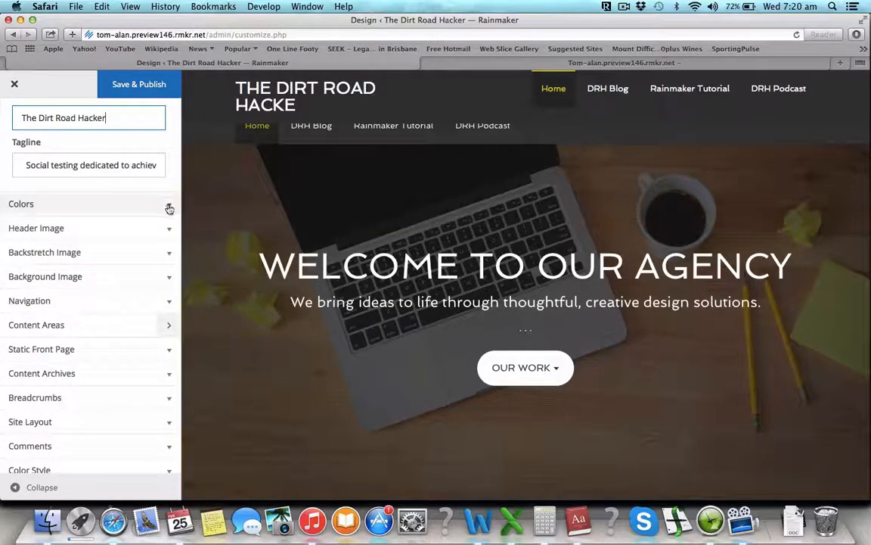
click(169, 205)
scroll(151, 190, up, 4)
scroll(154, 190, up, 2)
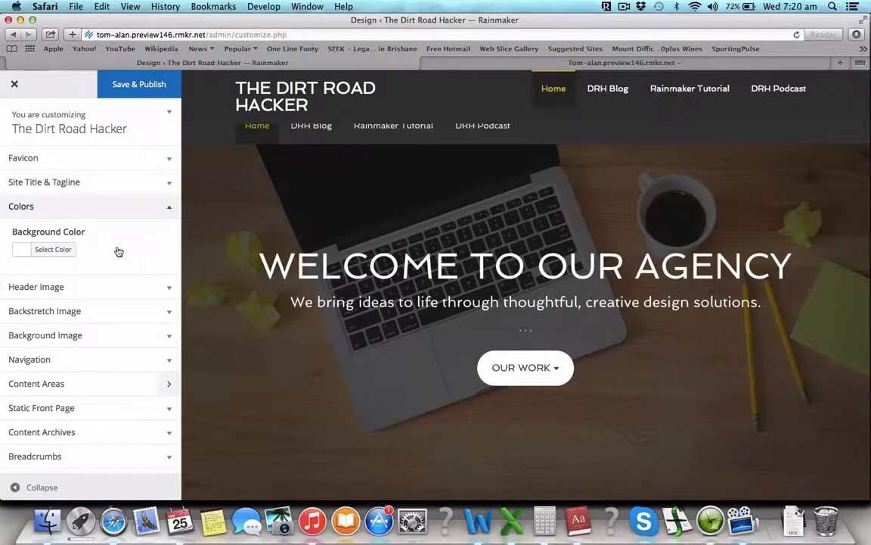
click(69, 251)
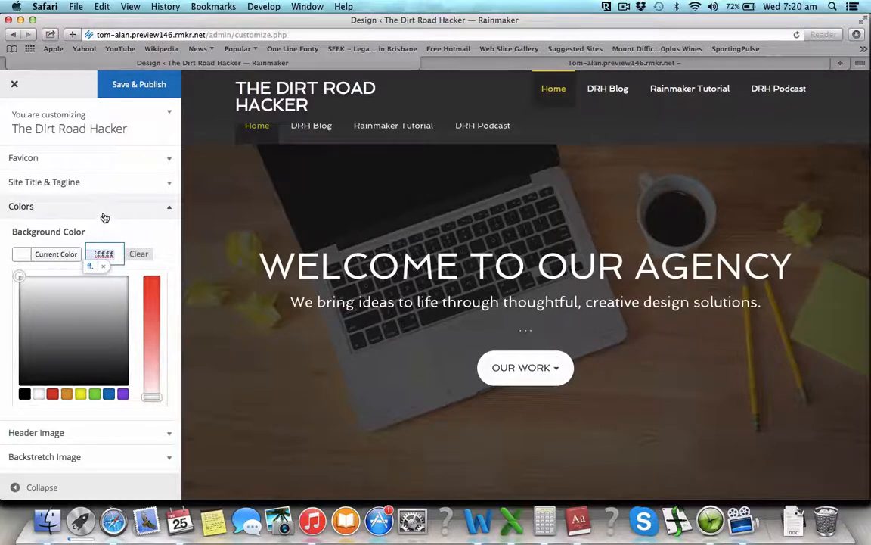
click(113, 254)
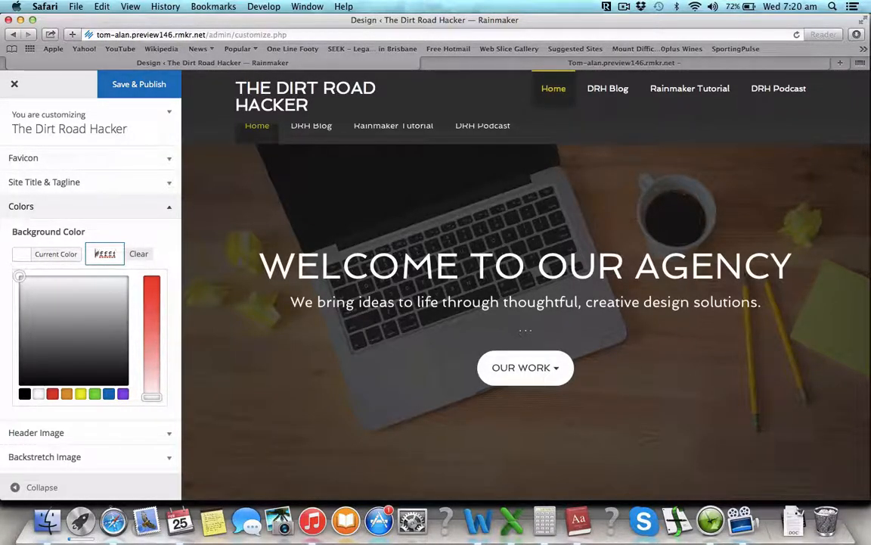
key(Right)
key(Right)
Try the green and red presets for the background color and return it to white.
click(95, 393)
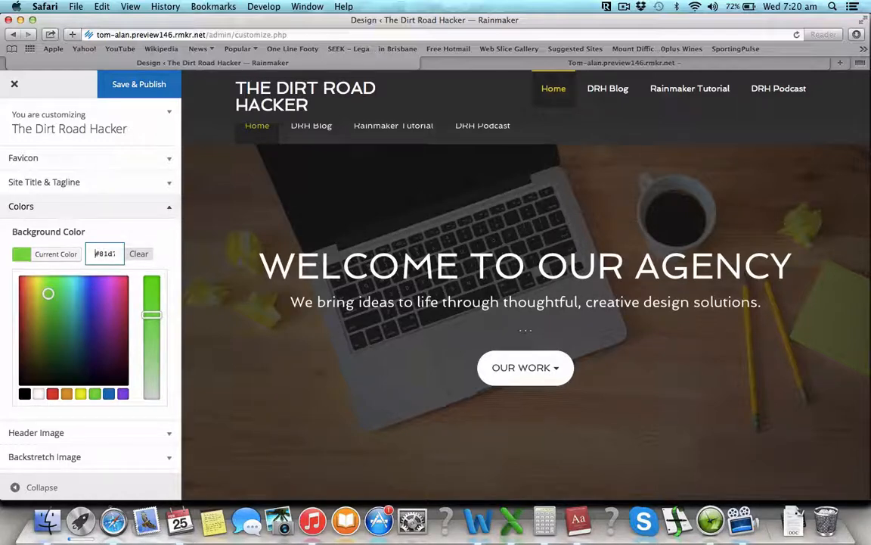
key(BackSpace)
click(52, 393)
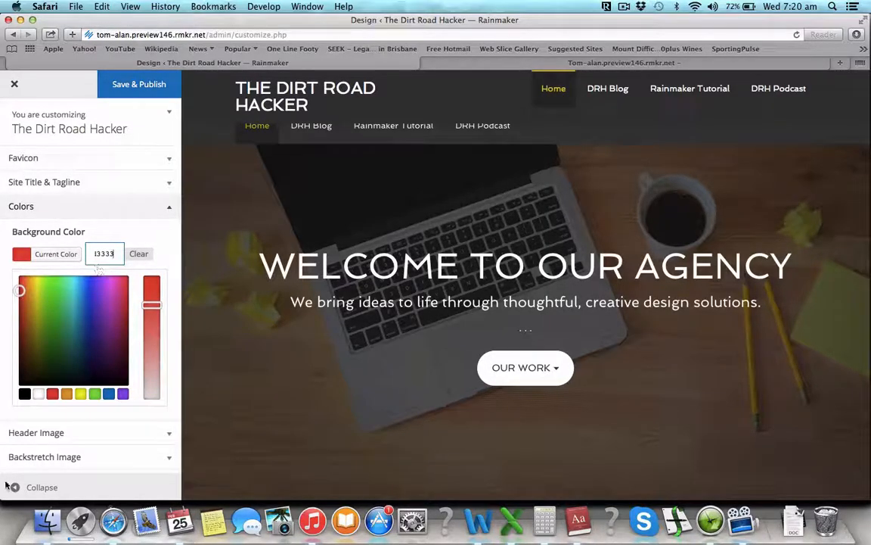
click(39, 394)
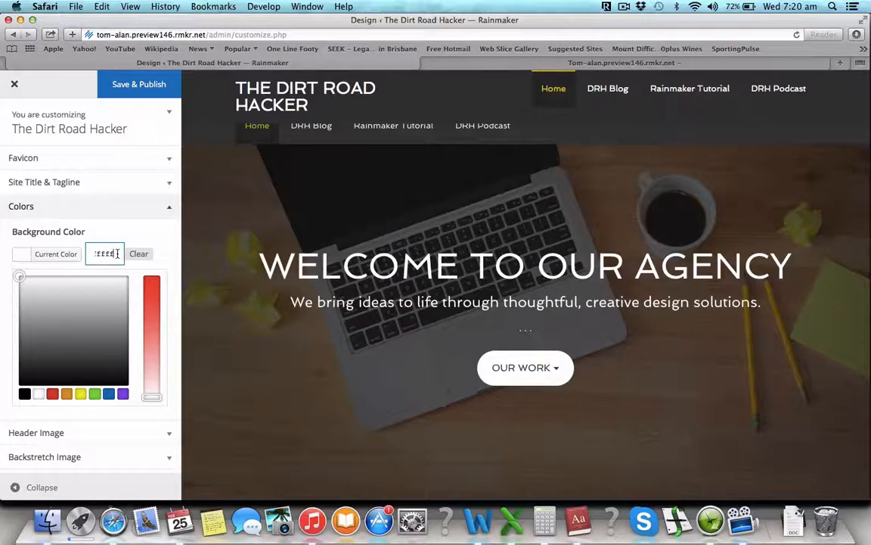
Open huffingtonpost.com in a new browser tab and look over its front page.
key(super+t)
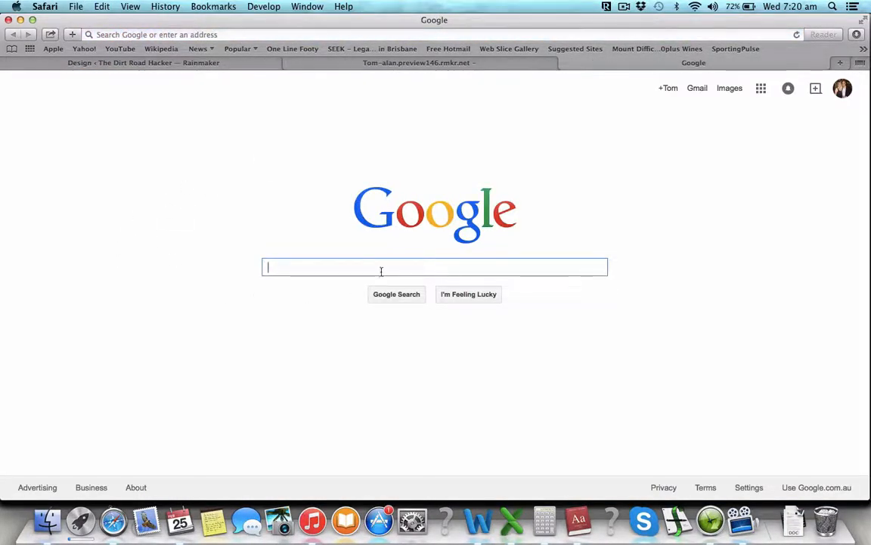
click(381, 269)
click(309, 35)
text(huffingtonpost.com)
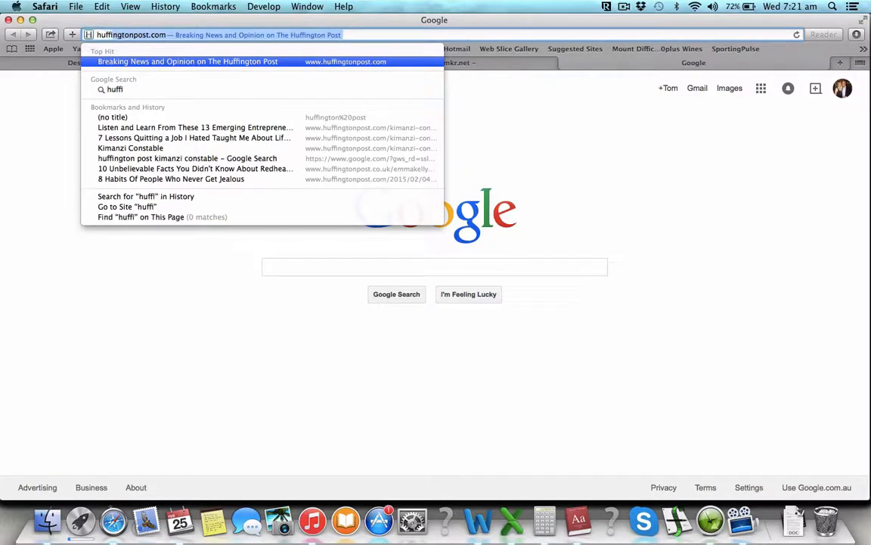
key(Return)
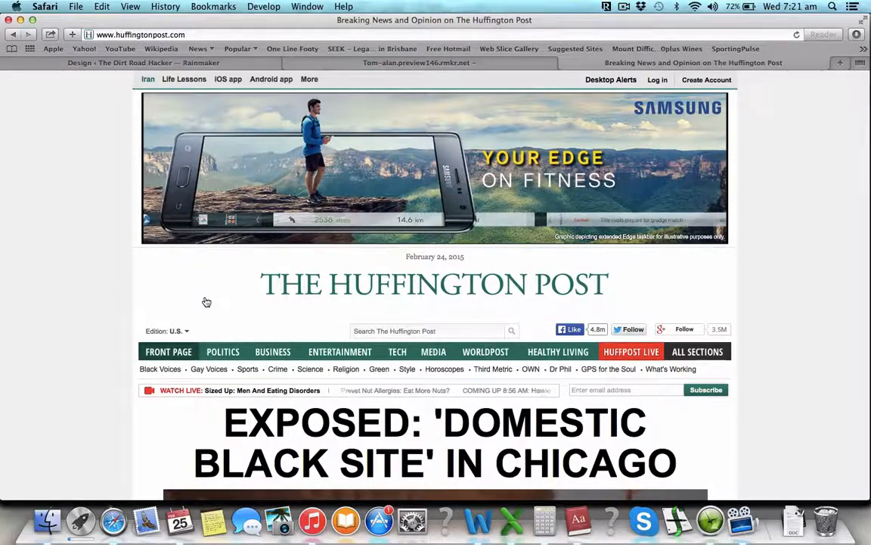
scroll(250, 391, down, 2)
scroll(250, 393, down, 2)
scroll(250, 392, up, 5)
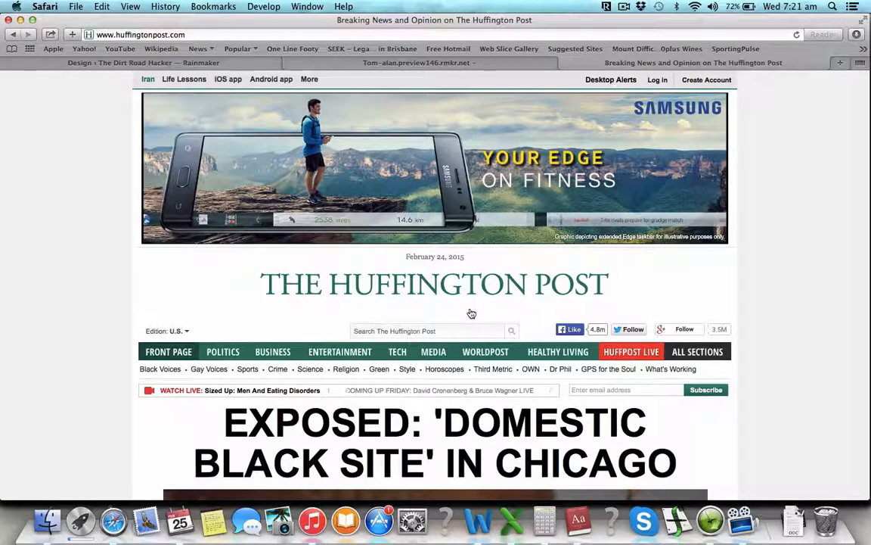
Search Google for pixlr in a new browser tab and open Pixlr Editor.
key(super+t)
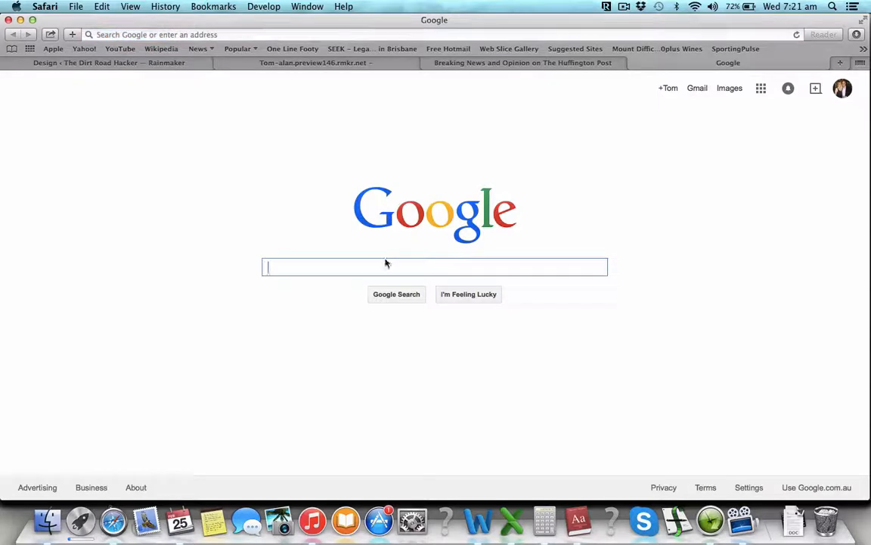
text(pixlr)
key(Return)
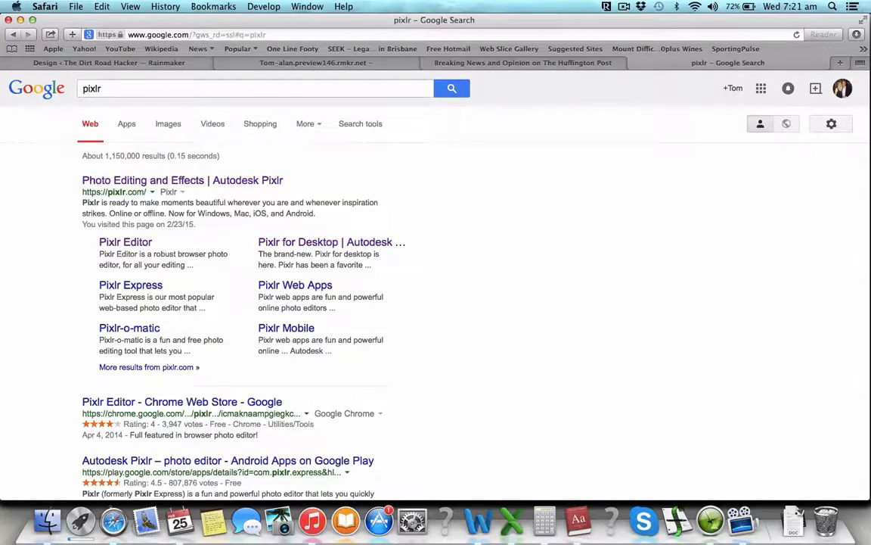
click(140, 242)
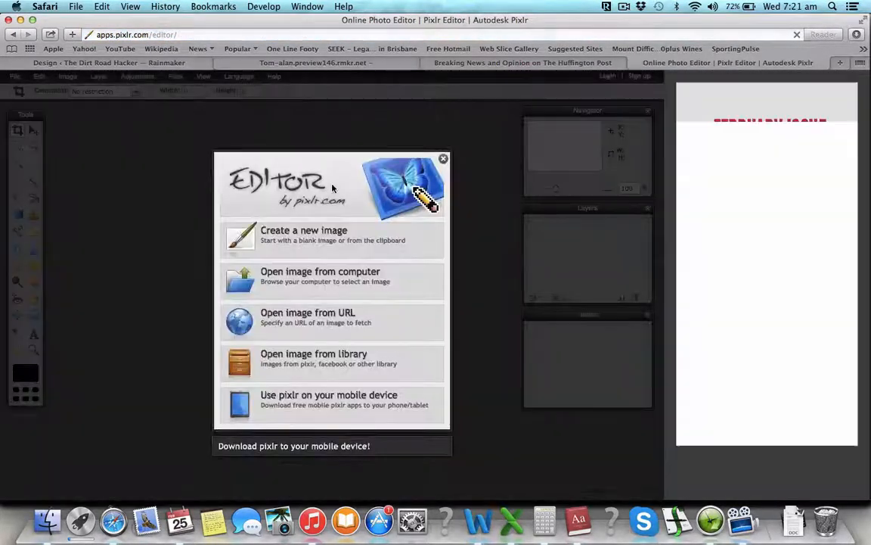
Open the Huffington Post screenshot "Screen Shot 2015-02-25 at 7.21.28 am" from the computer's Desktop folder.
click(315, 272)
click(269, 172)
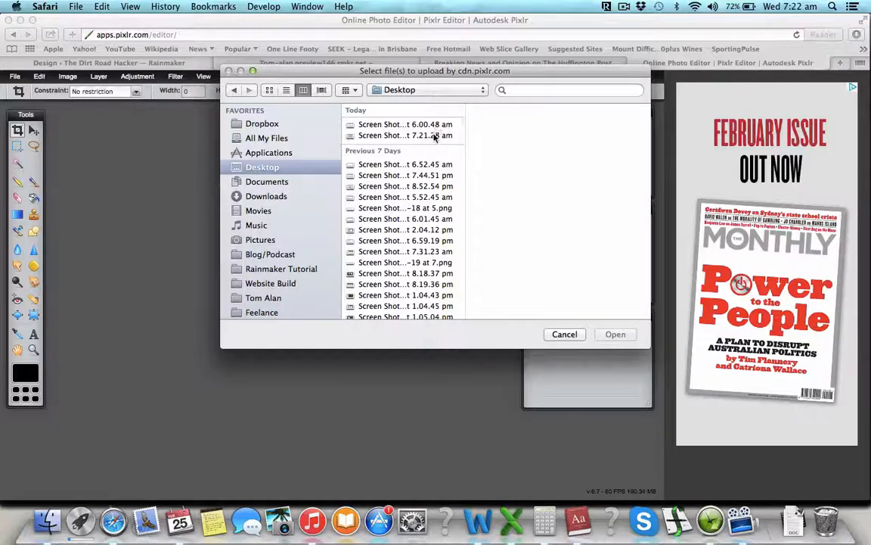
click(437, 135)
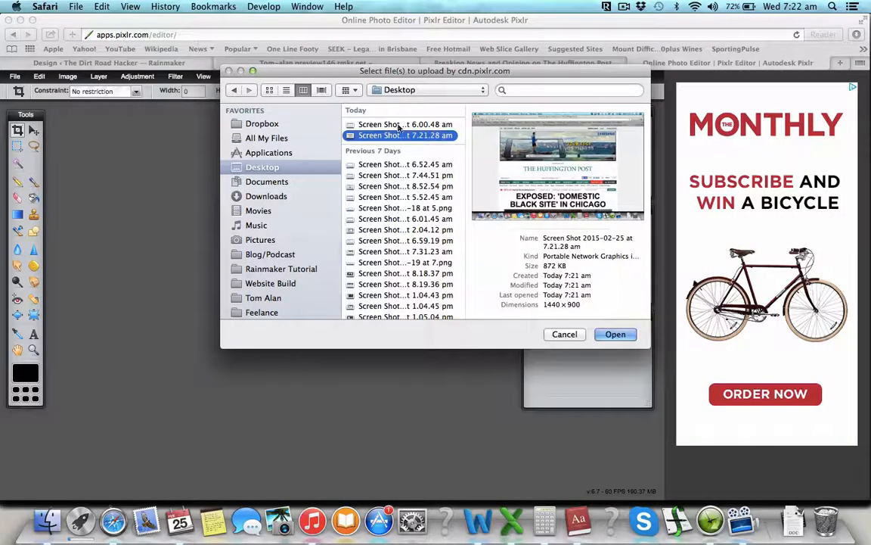
click(617, 335)
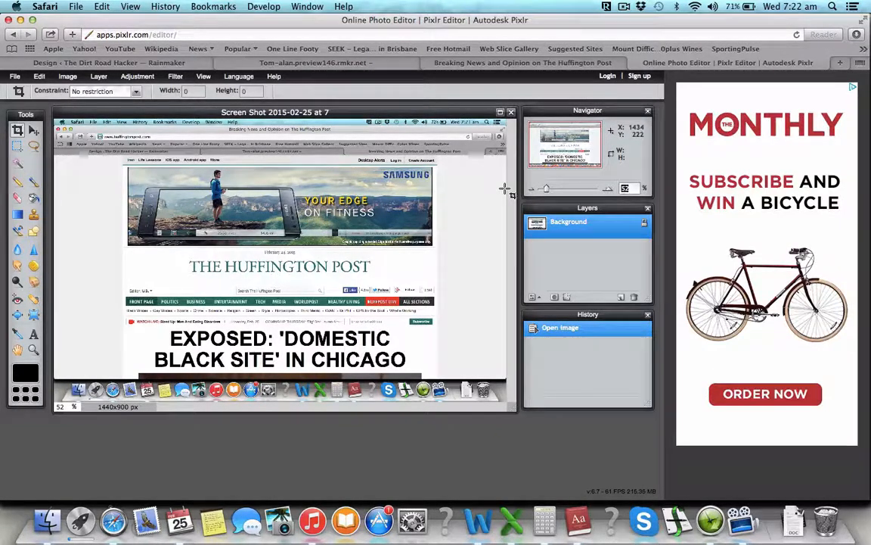
Sample the green of the Huffington Post navigation bar with the Colorpicker tool and copy its hex code, 007360.
text(100)
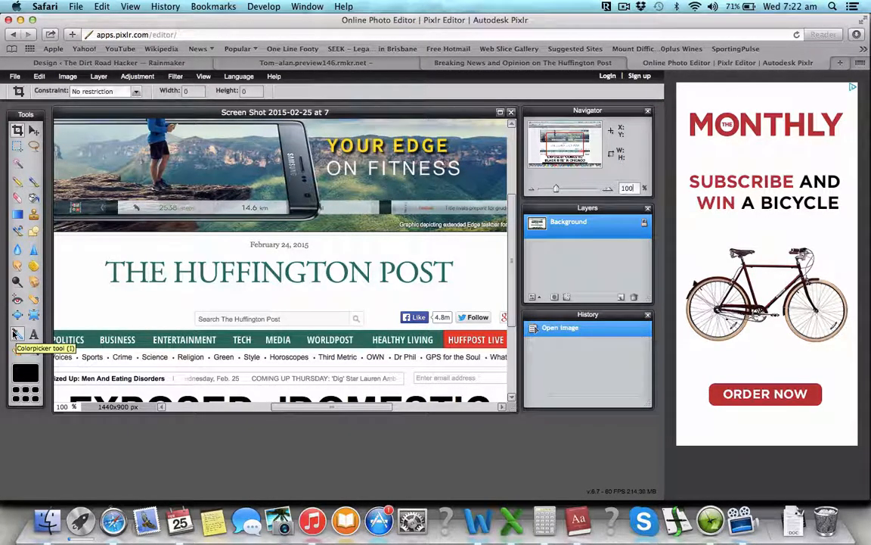
click(15, 333)
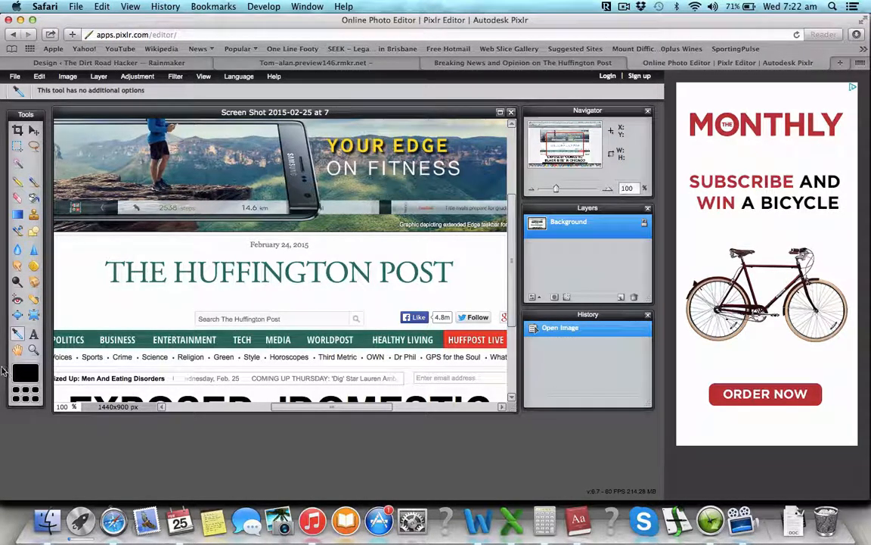
click(232, 337)
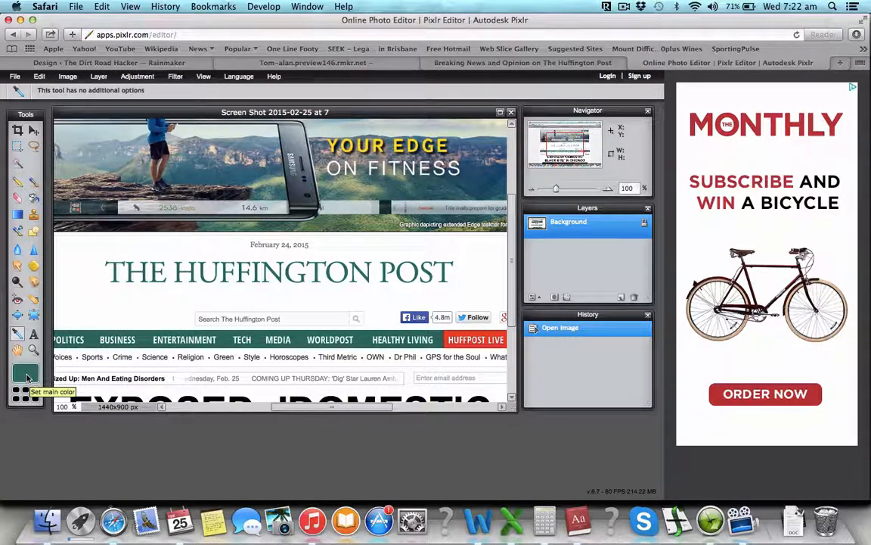
click(27, 376)
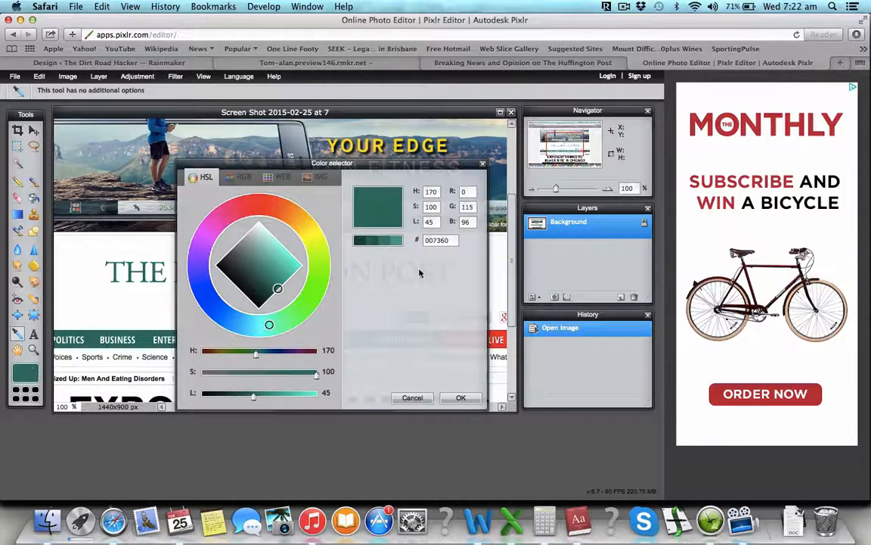
drag(456, 240, 415, 239)
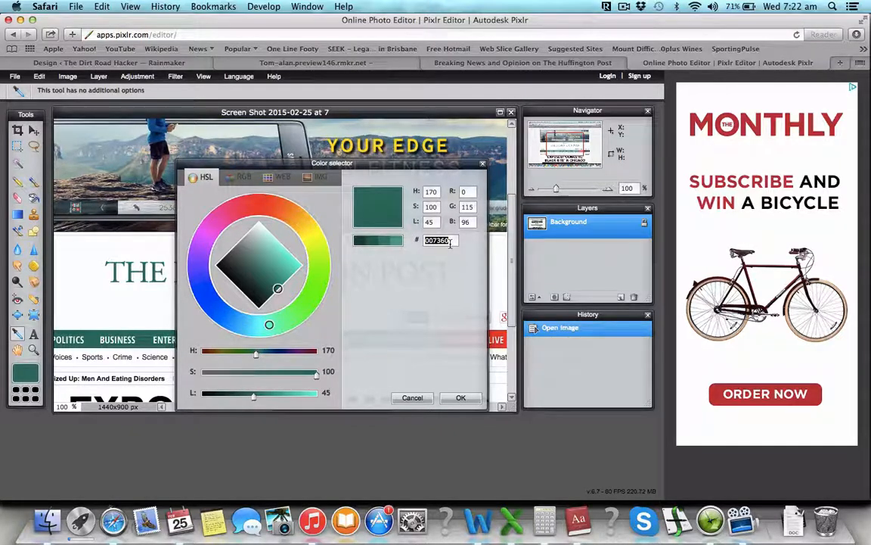
click(459, 397)
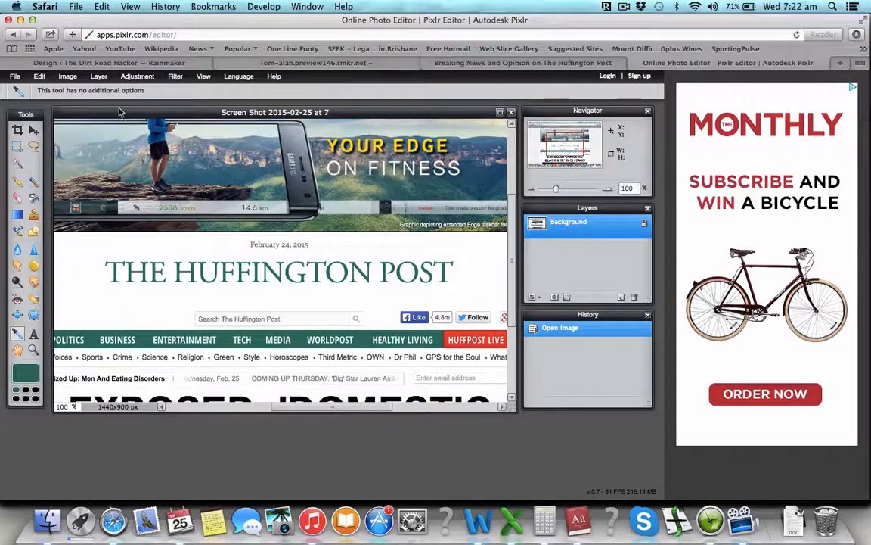
Switch back to the Rainmaker design page and replace the background color's hex code with the copied 007360.
click(115, 63)
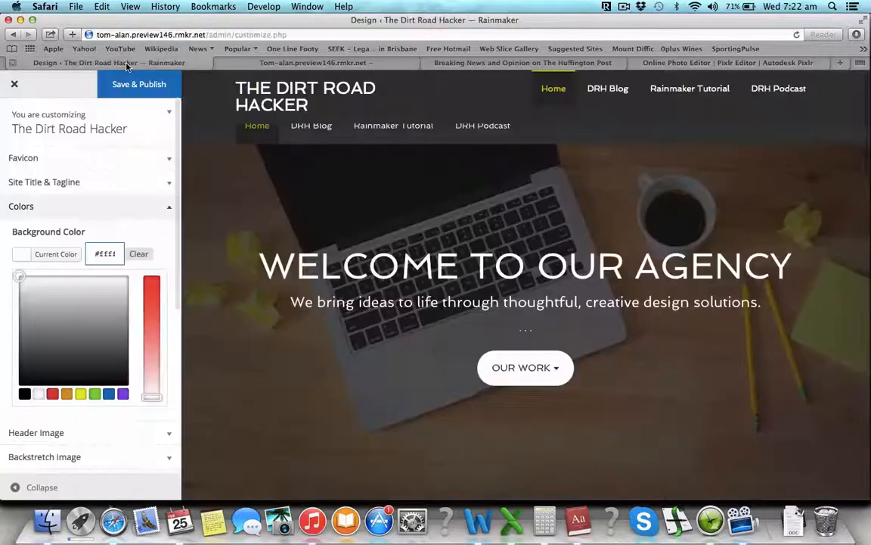
double_click(117, 254)
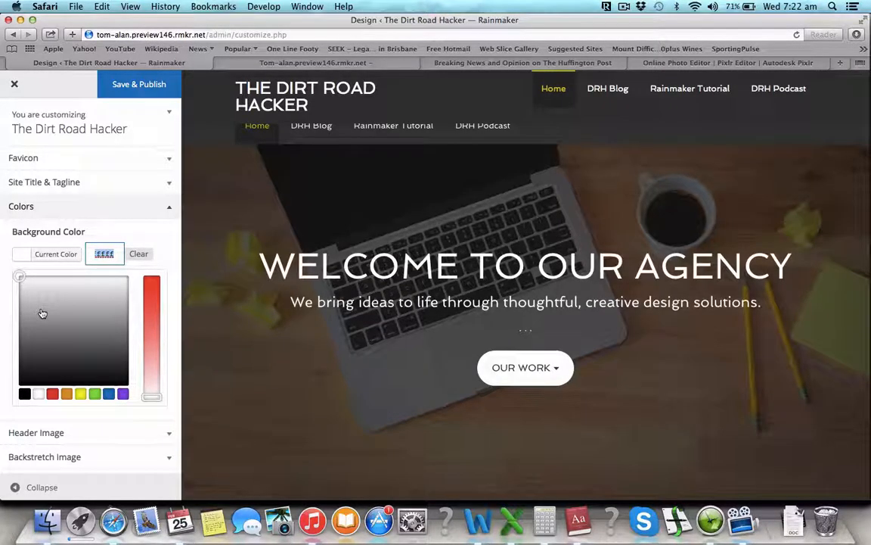
key(super+v)
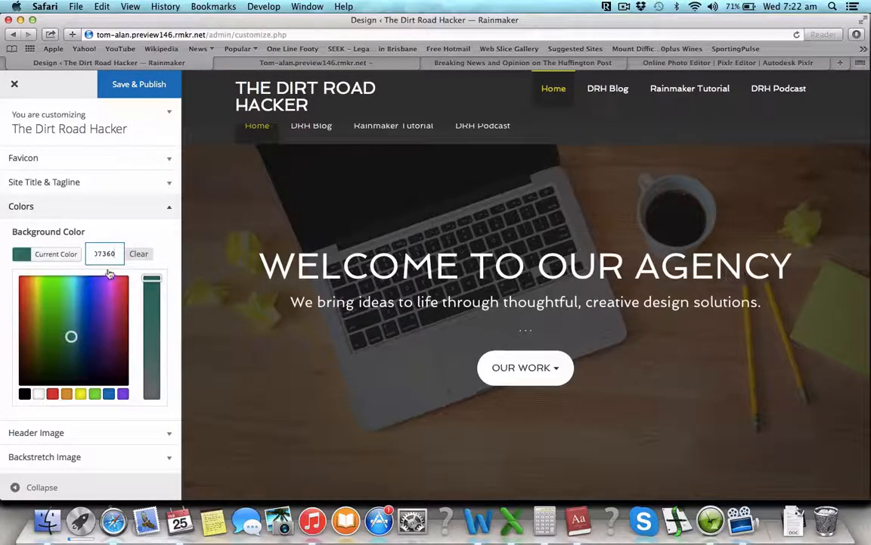
Delete and retype the final "r" of the site title to refresh the preview with the green background.
click(167, 188)
click(97, 230)
key(BackSpace)
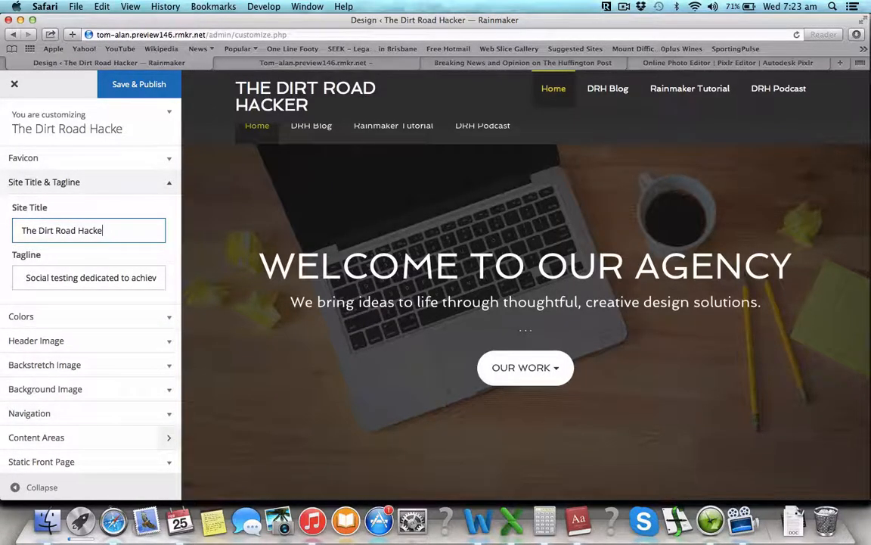
text(r)
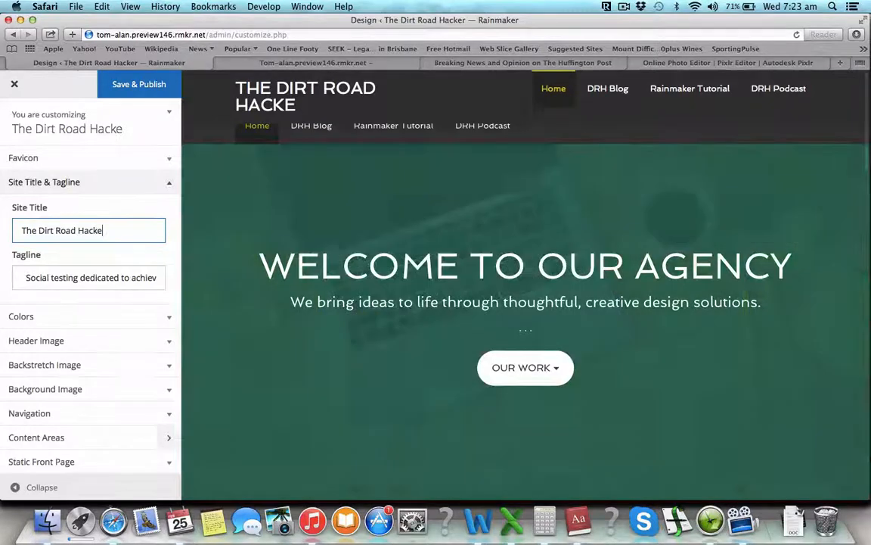
Return the site's background color to the white preset and briefly revisit the Pixlr screenshot.
scroll(110, 303, down, 2)
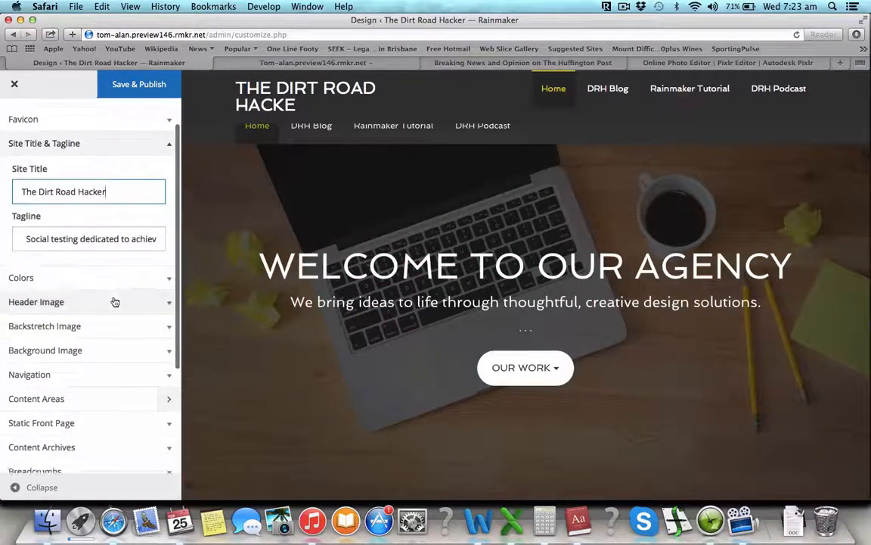
click(167, 282)
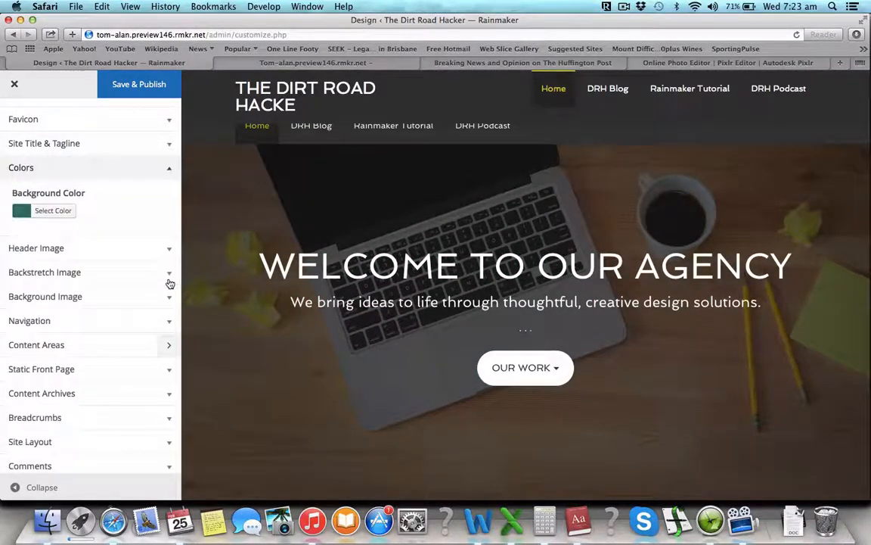
click(64, 211)
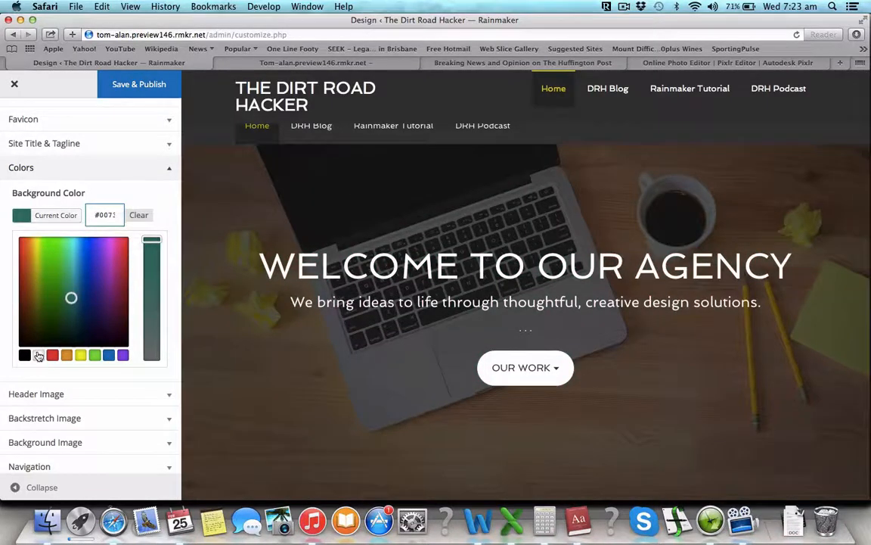
click(38, 354)
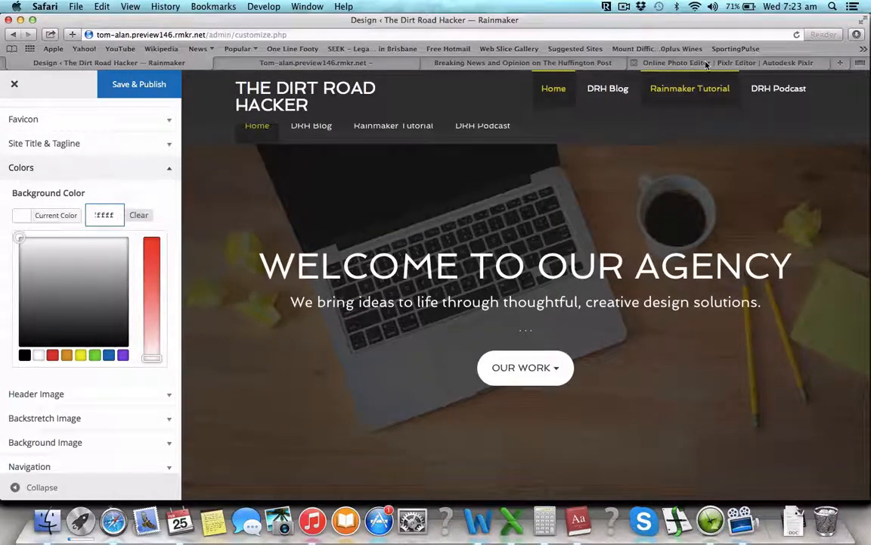
click(643, 63)
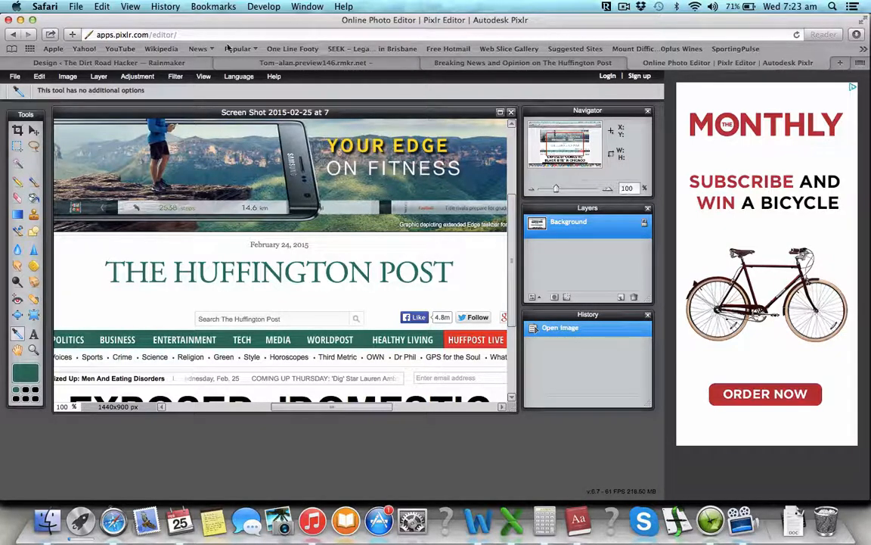
click(192, 65)
Open the Header Image settings and examine the recommended header size and the current header.
scroll(144, 292, down, 3)
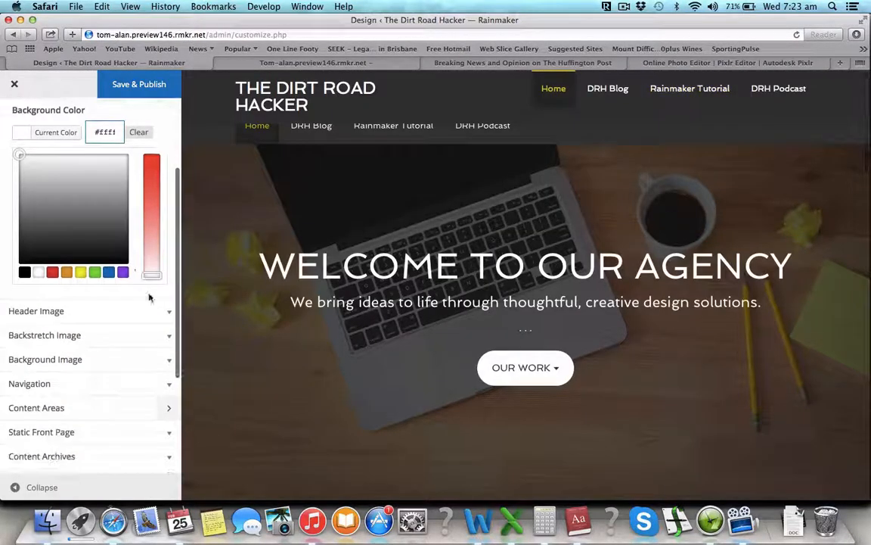
click(169, 311)
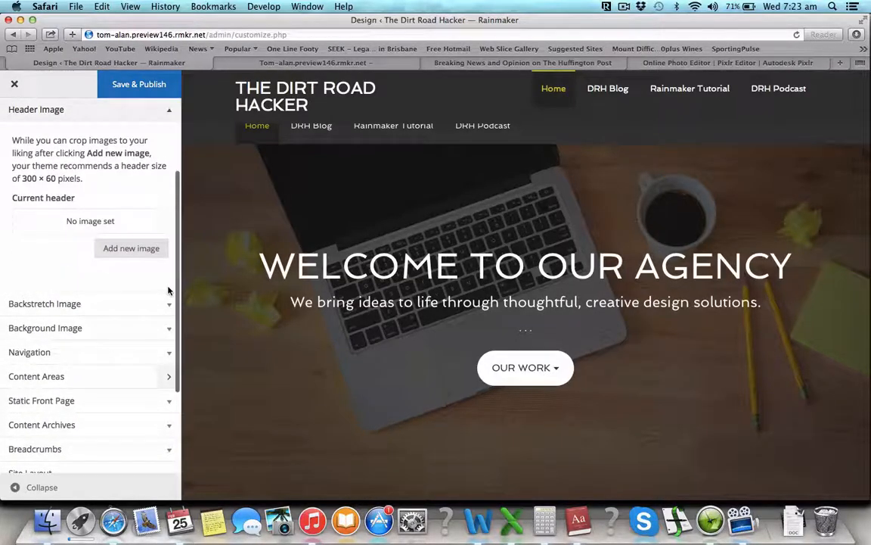
scroll(172, 281, up, 3)
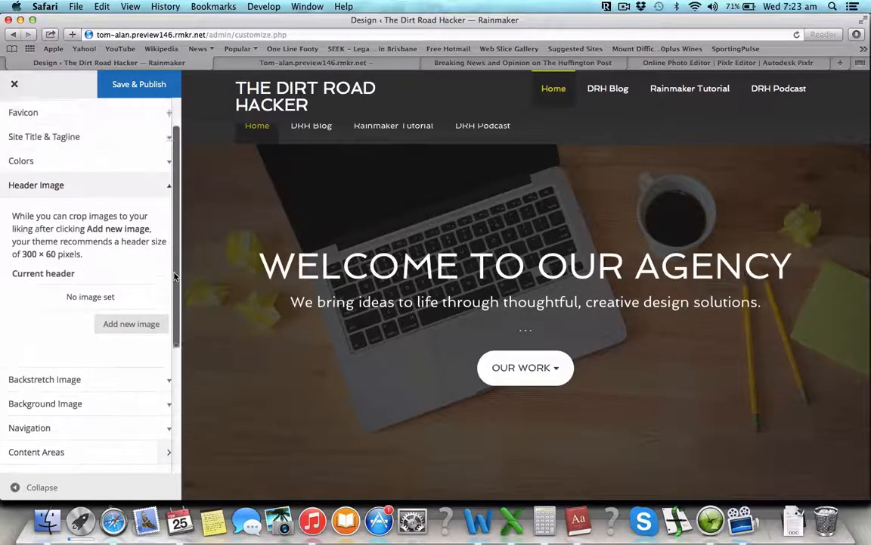
scroll(174, 279, up, 1)
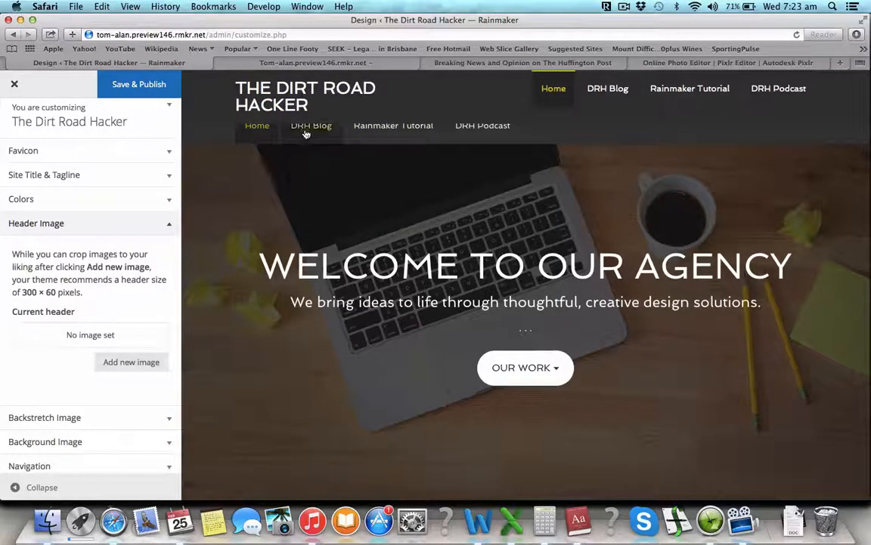
scroll(110, 376, down, 1)
scroll(111, 374, down, 5)
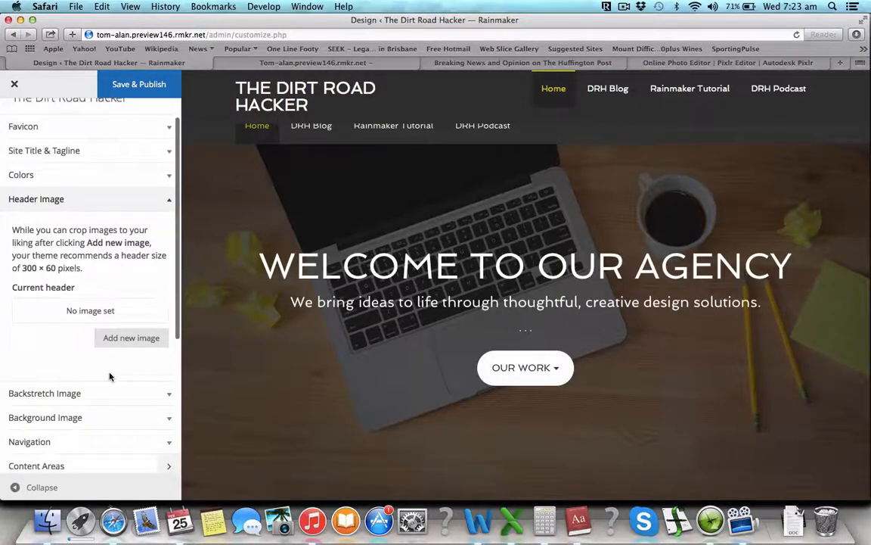
scroll(134, 363, down, 1)
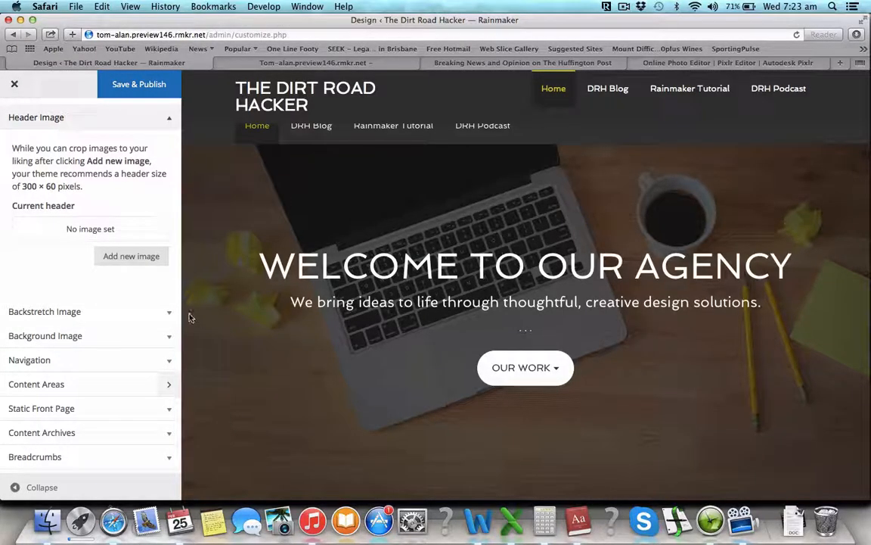
Check Cover.png's file size in the Images folder, but upload the Cover copy JPEG as the backstretch image.
click(169, 314)
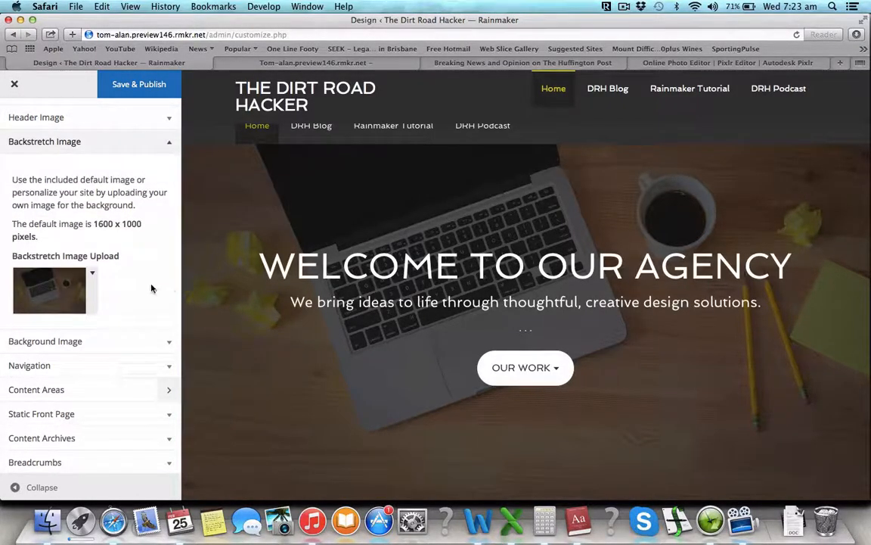
click(93, 276)
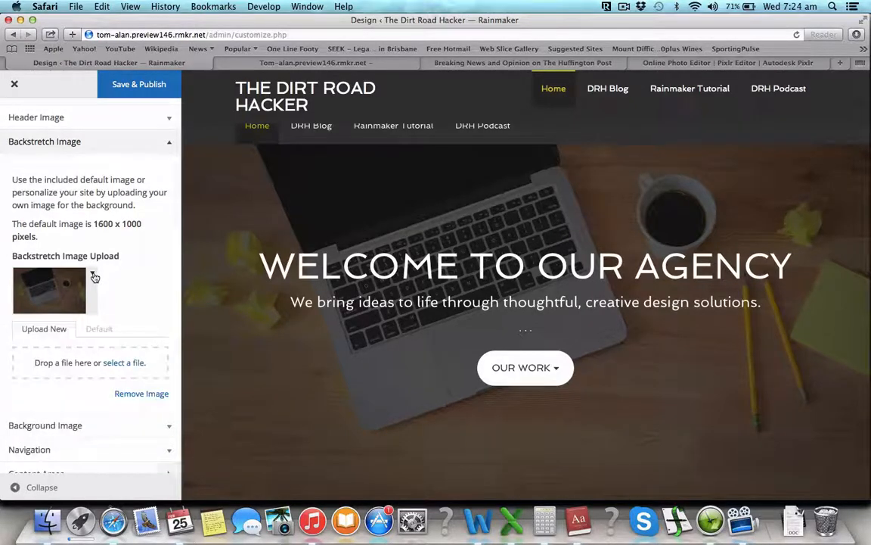
click(135, 363)
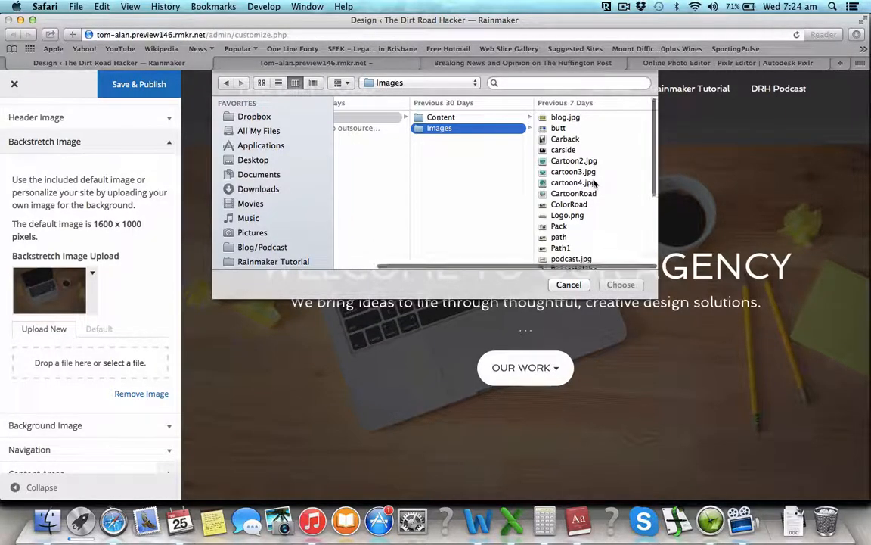
scroll(593, 181, down, 5)
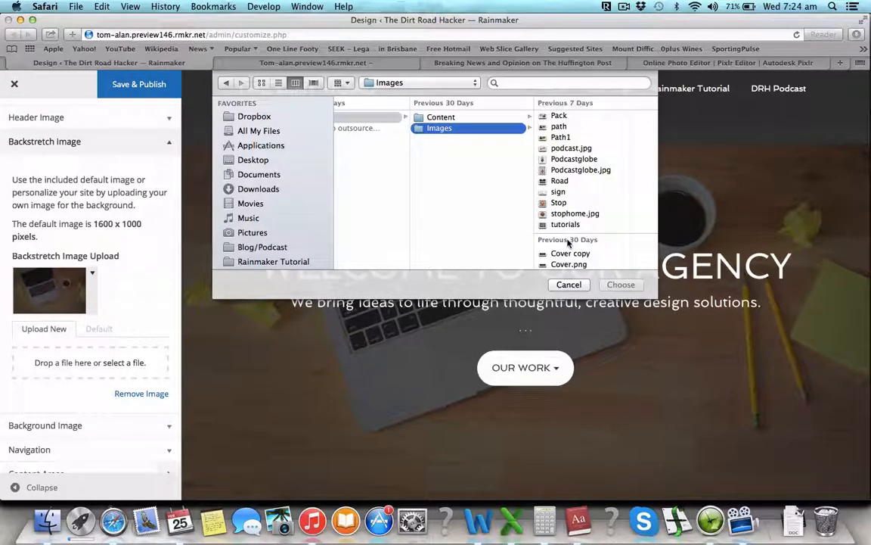
click(614, 263)
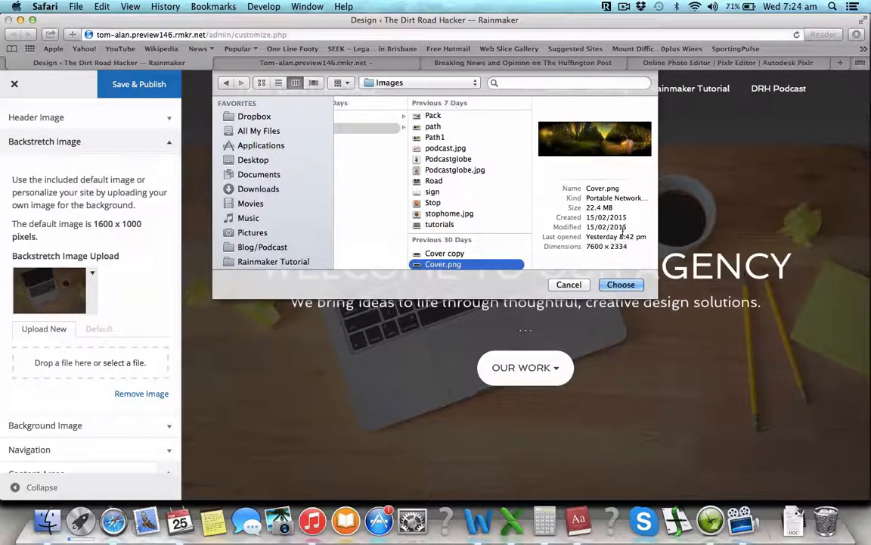
drag(616, 208, 584, 207)
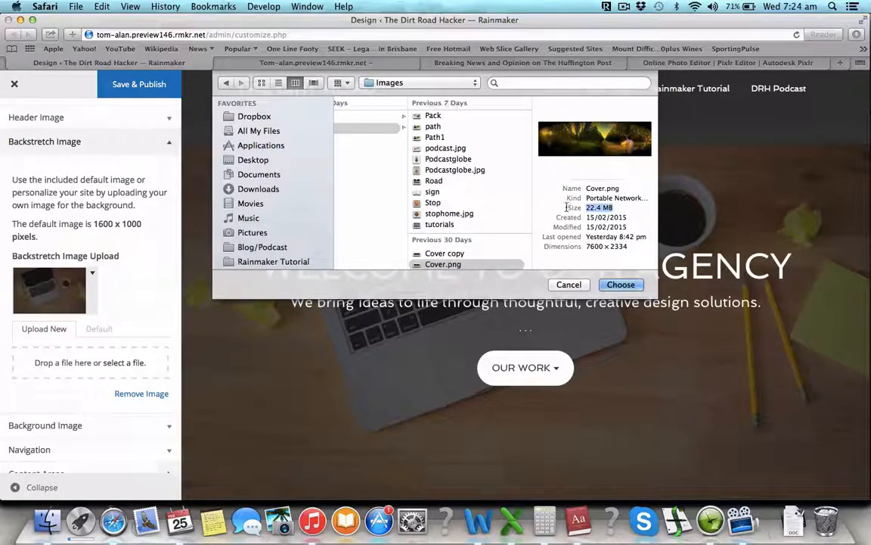
click(610, 208)
click(460, 254)
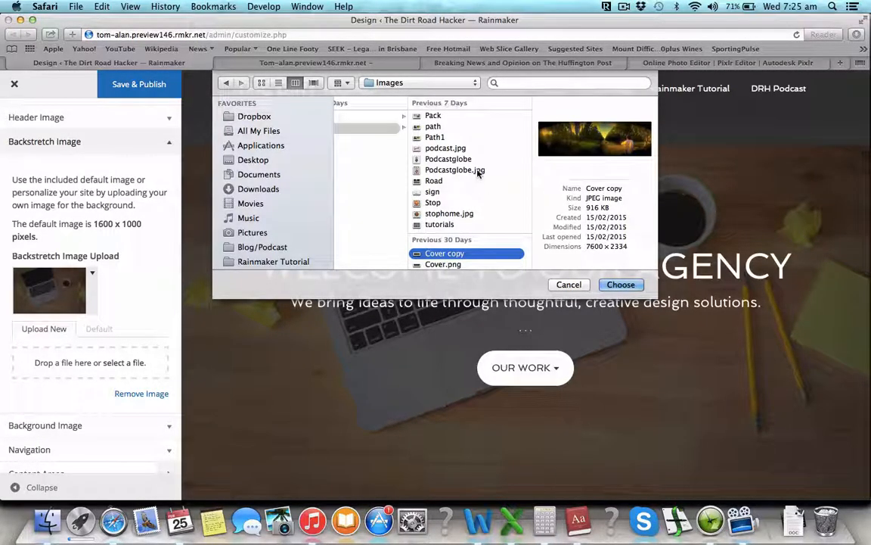
click(621, 285)
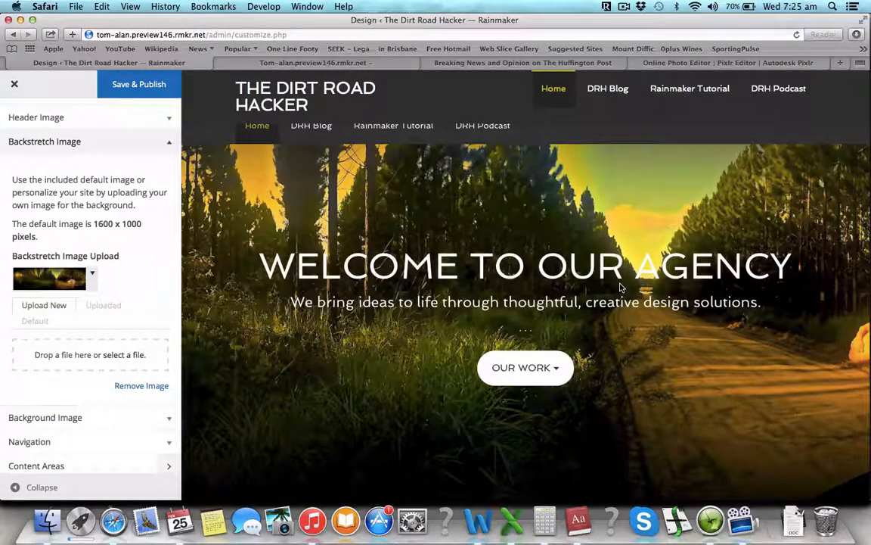
Review the new backstretch image on the Home and DRH Blog pages of the preview, ending on Home.
scroll(599, 321, down, 10)
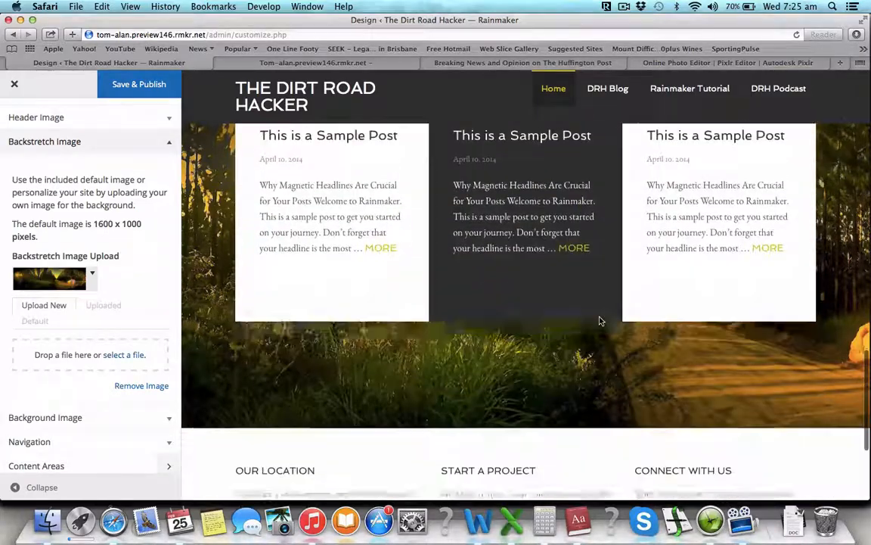
scroll(600, 320, down, 3)
scroll(599, 320, up, 15)
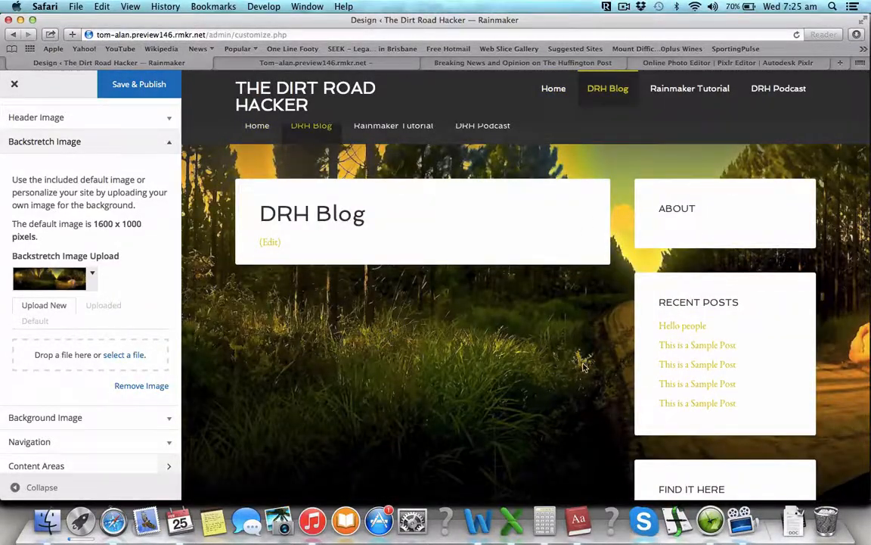
scroll(583, 367, down, 10)
scroll(583, 367, up, 10)
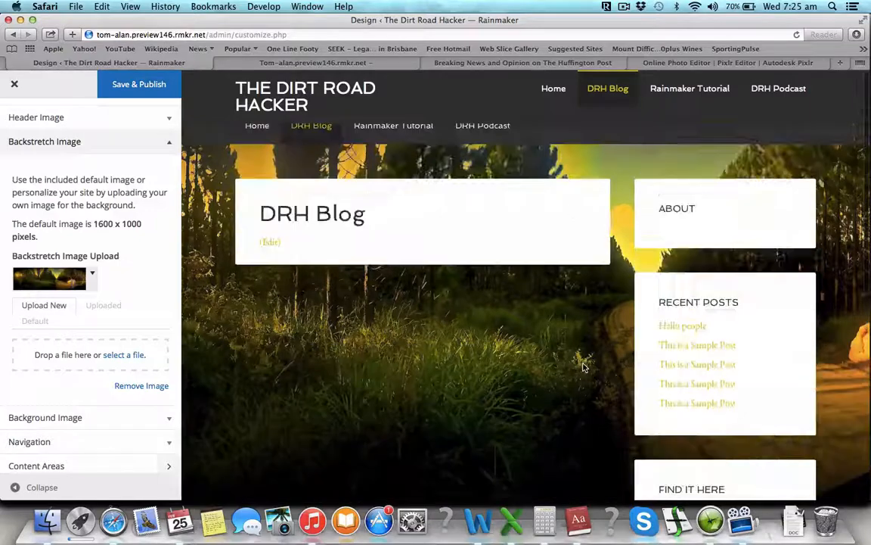
click(553, 91)
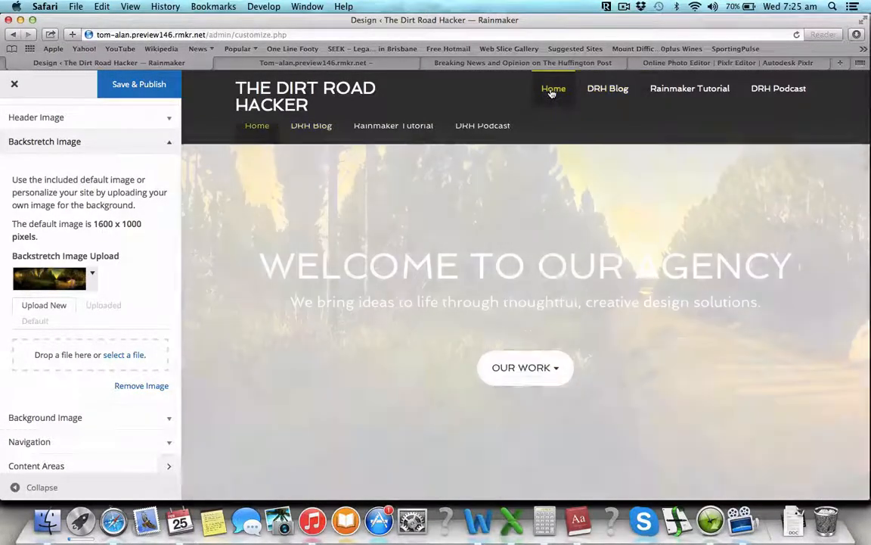
Open the Background Image settings and examine the available image option.
scroll(156, 411, down, 2)
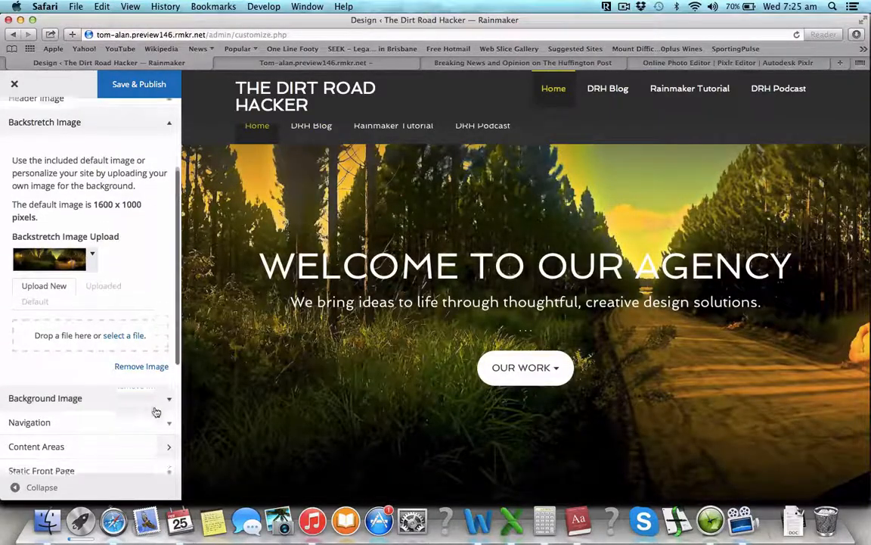
scroll(156, 411, down, 4)
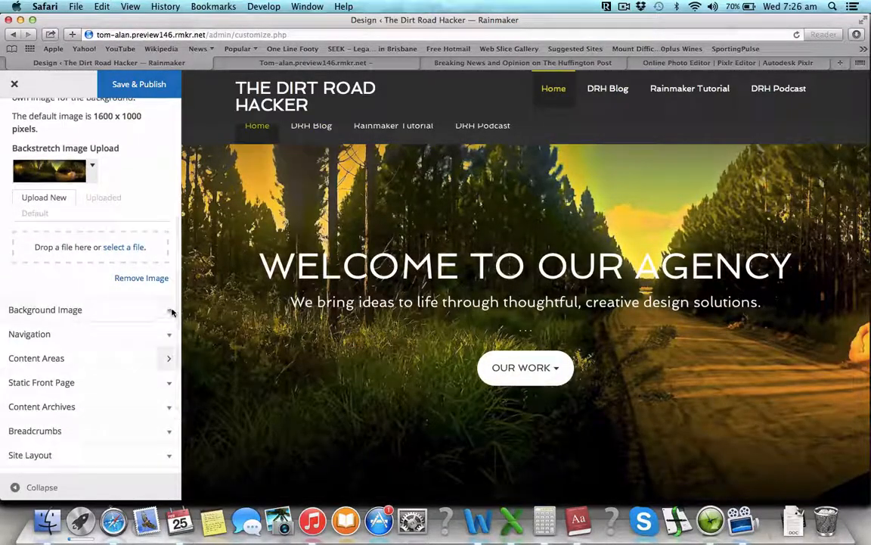
click(170, 313)
scroll(156, 257, up, 7)
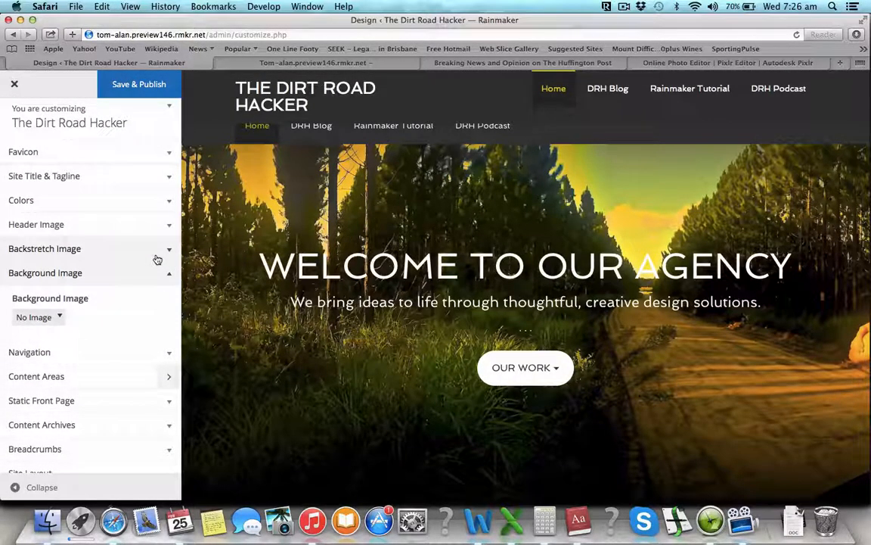
scroll(109, 362, up, 1)
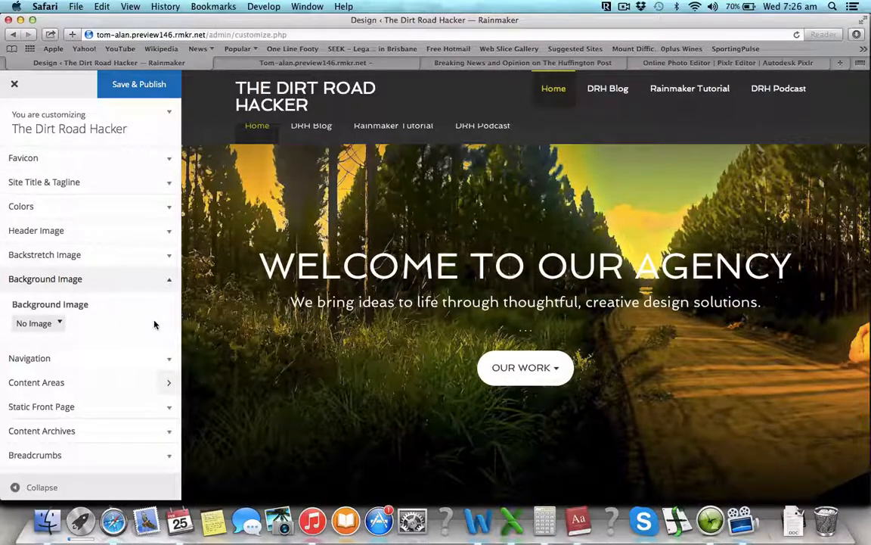
In the Navigation settings, clear the Primary Navigation Menu by setting it to "— Select —".
scroll(162, 352, down, 2)
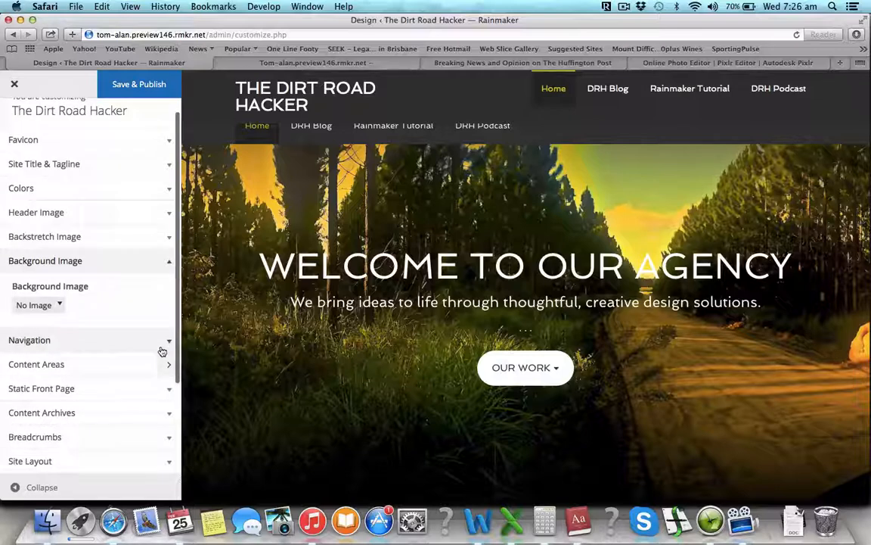
click(165, 342)
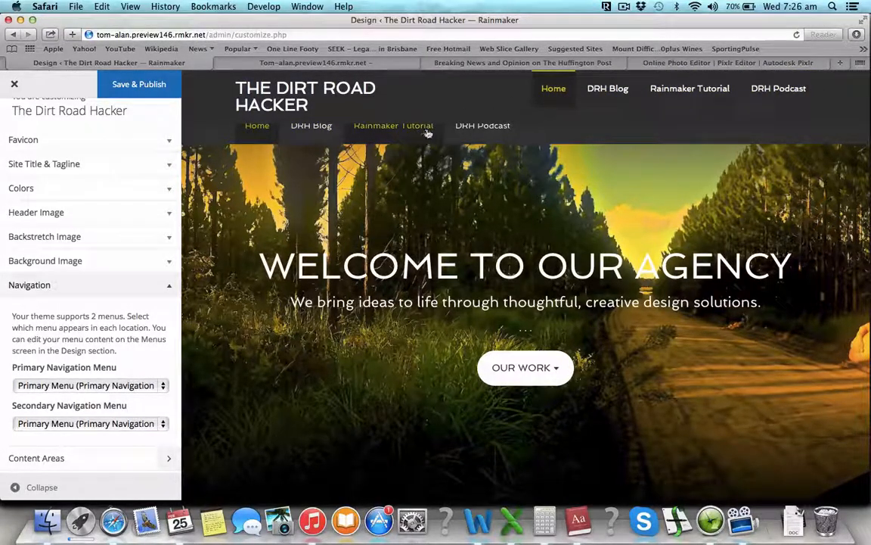
click(156, 386)
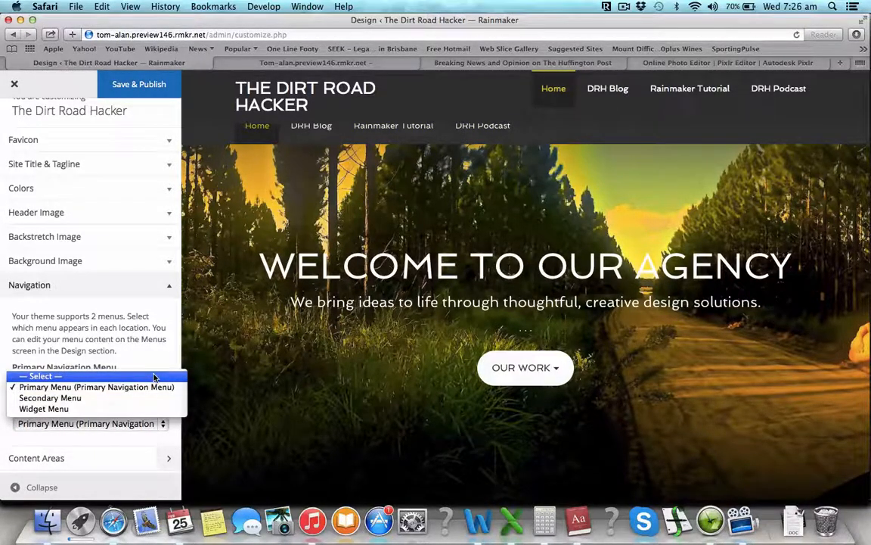
click(154, 377)
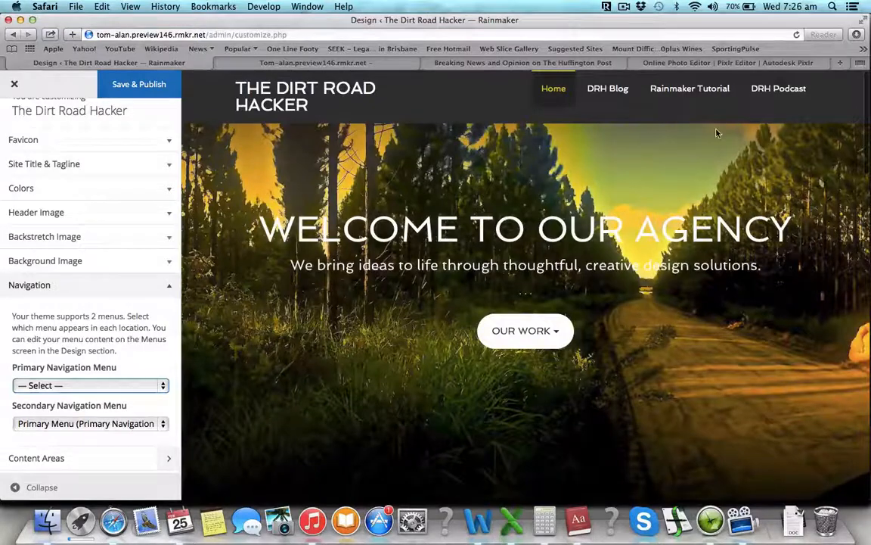
Follow the Our Work link in the preview and examine the home page's sections and footer menu.
click(510, 331)
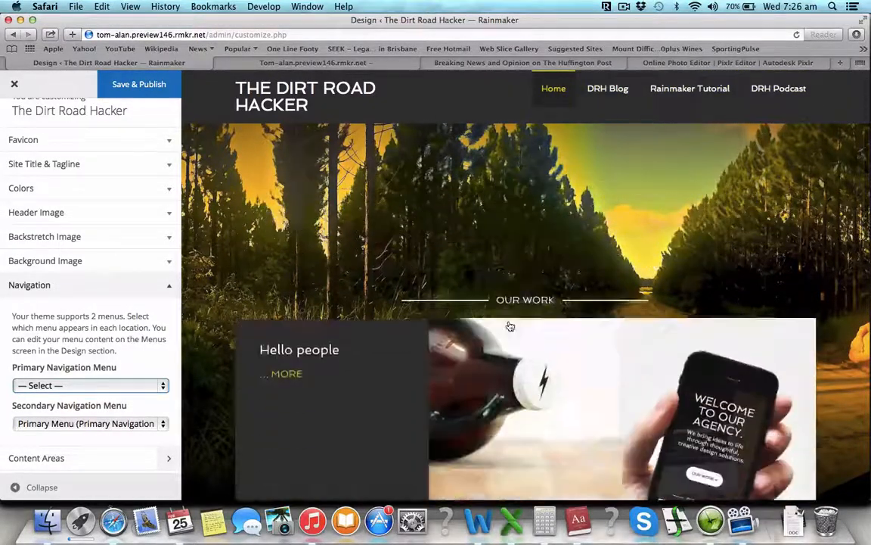
scroll(510, 326, down, 20)
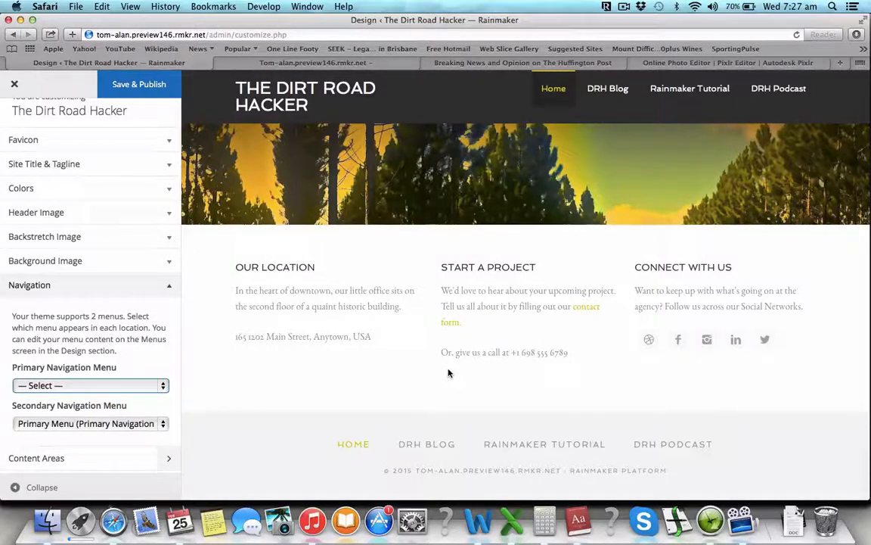
scroll(281, 287, up, 20)
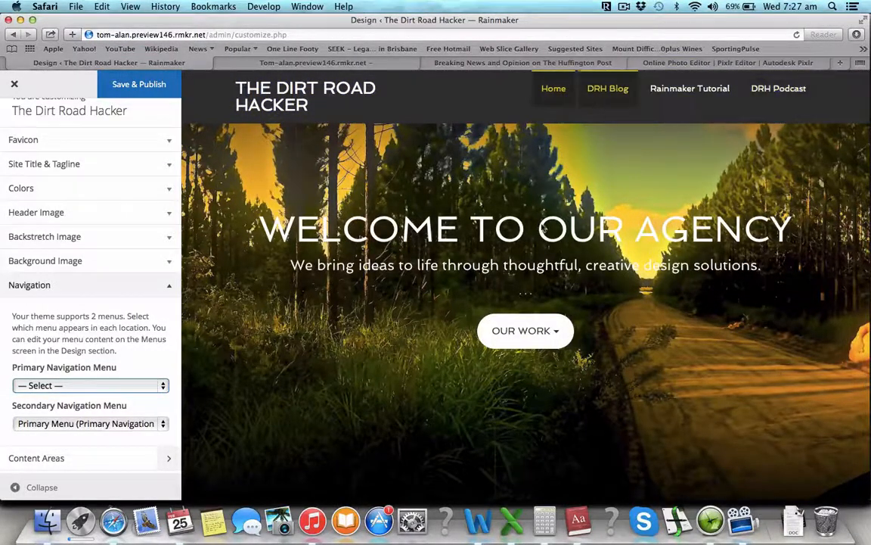
click(514, 329)
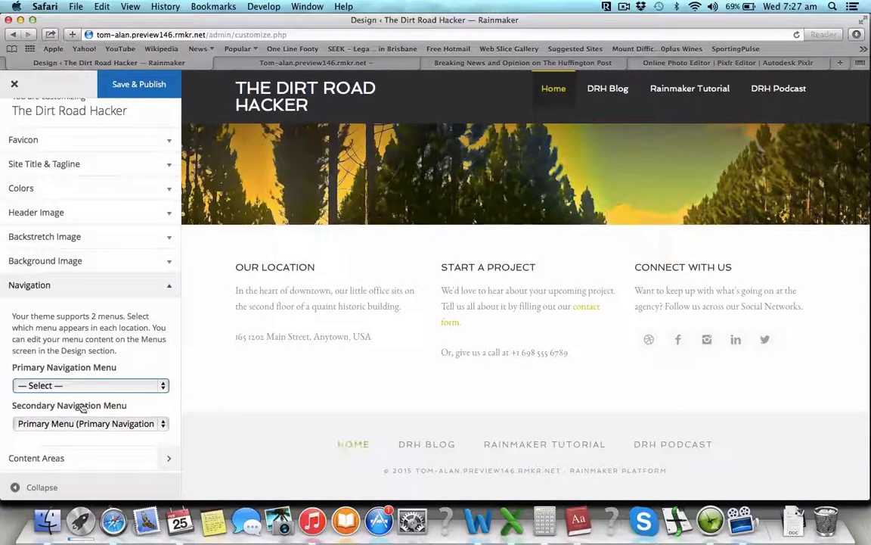
scroll(82, 407, up, 1)
In the Color Style settings, try the Agency Pro Blue theme style and settle on Agency Pro Green.
scroll(82, 407, down, 5)
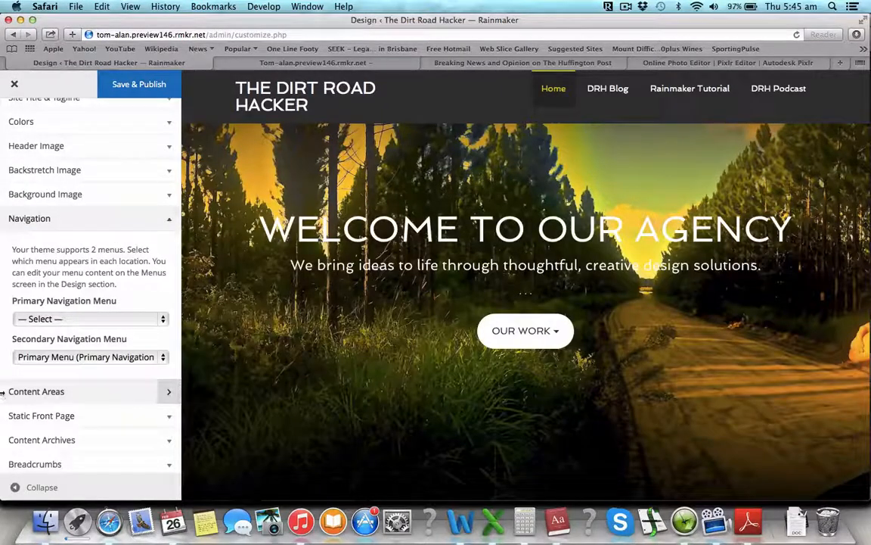
scroll(3, 390, down, 2)
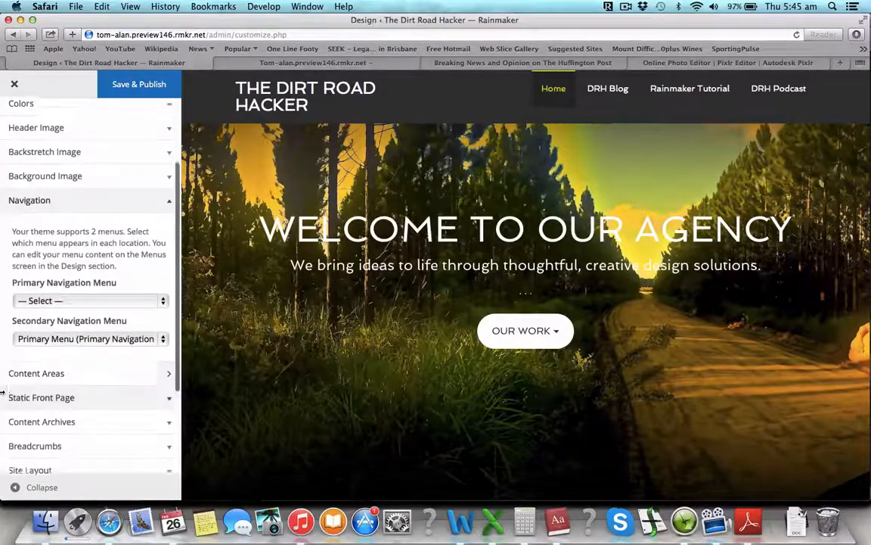
scroll(4, 389, down, 3)
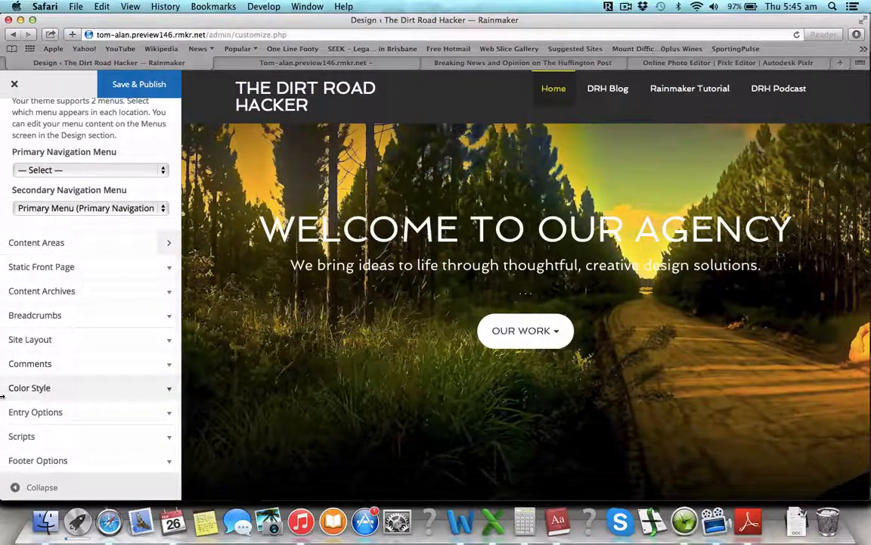
click(169, 388)
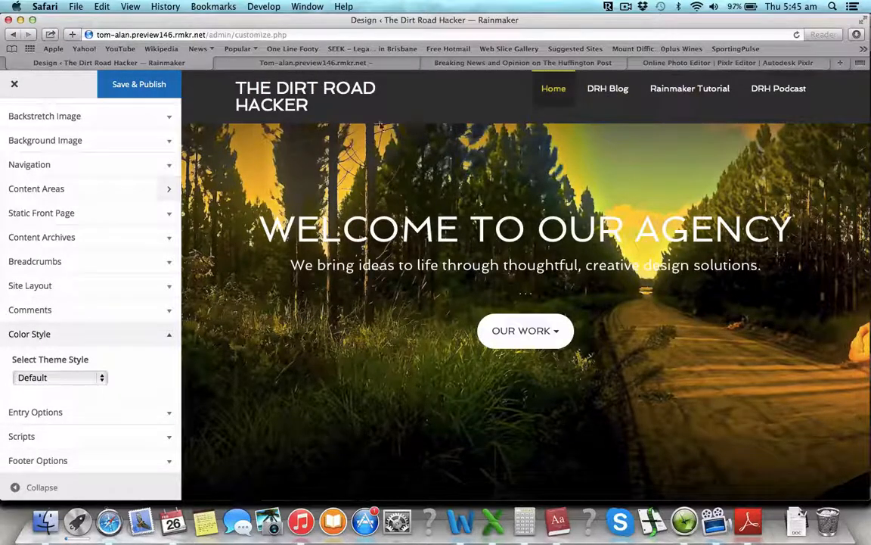
click(46, 377)
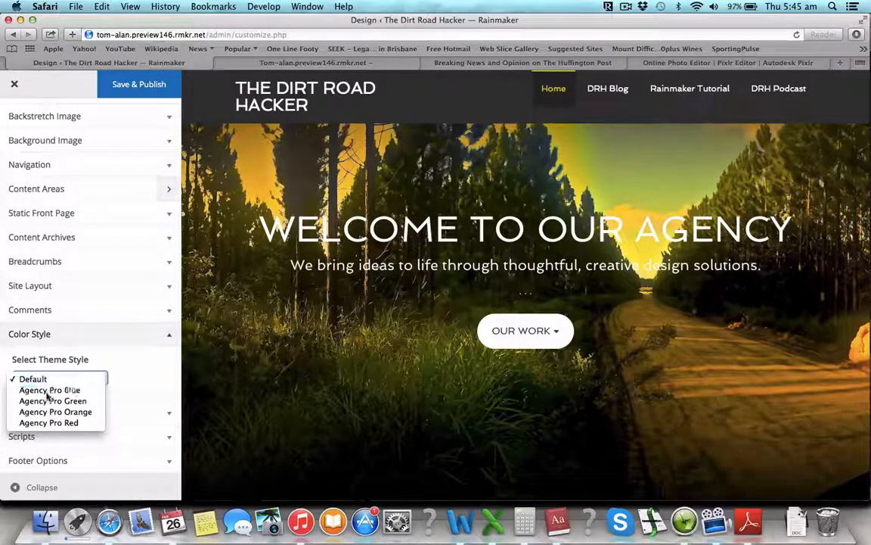
click(47, 389)
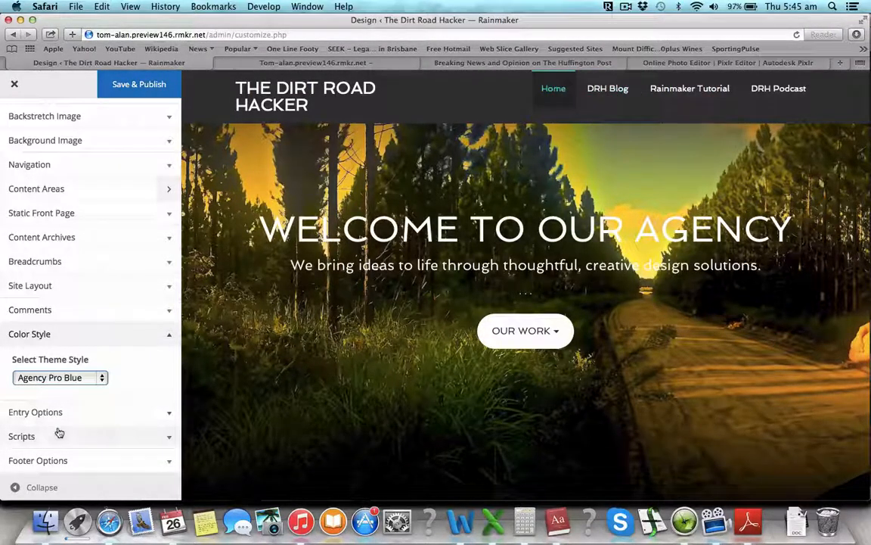
click(68, 378)
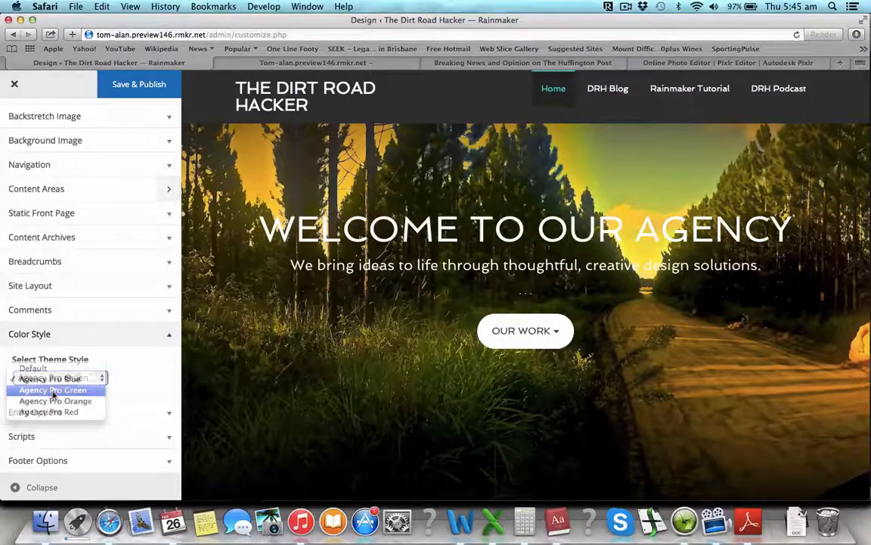
click(53, 391)
click(104, 378)
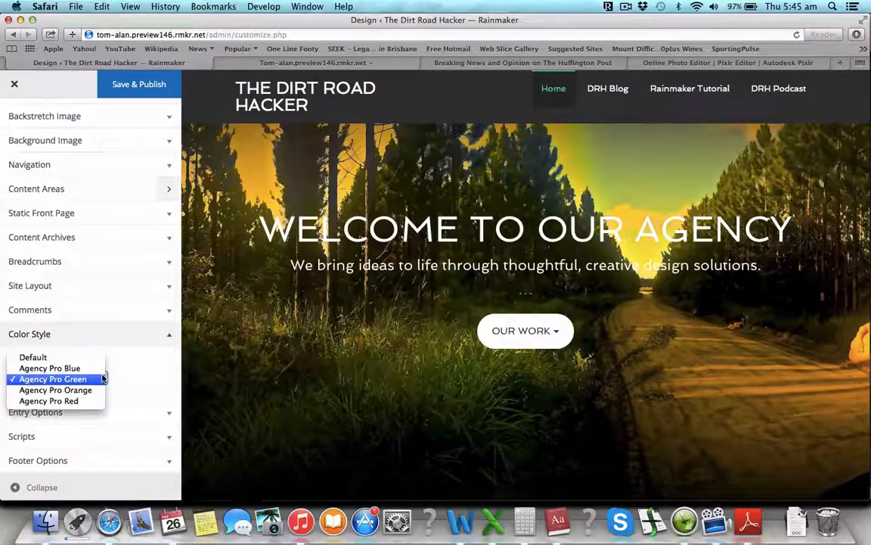
click(102, 378)
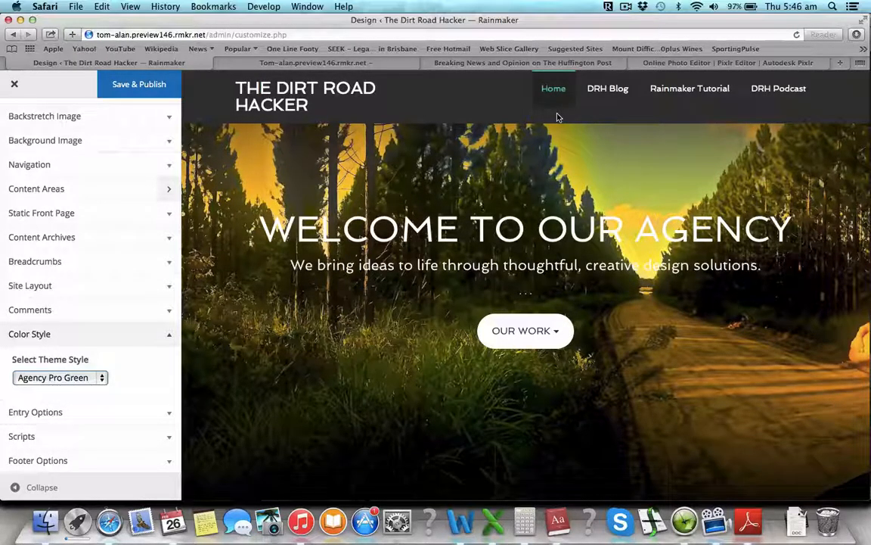
Switch to the Pixlr Editor and open the desktop image Screen Shot 2015-02-26 at 5.44.18 am.
click(703, 63)
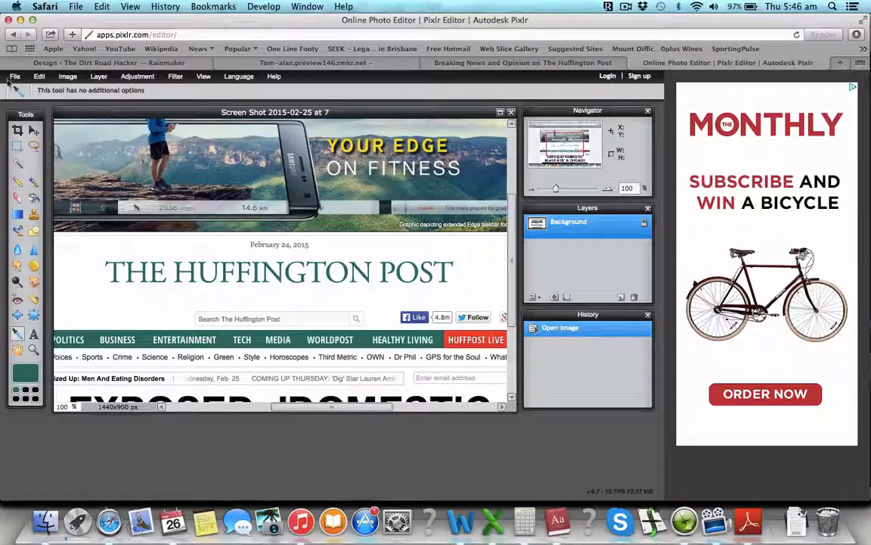
click(9, 76)
click(26, 102)
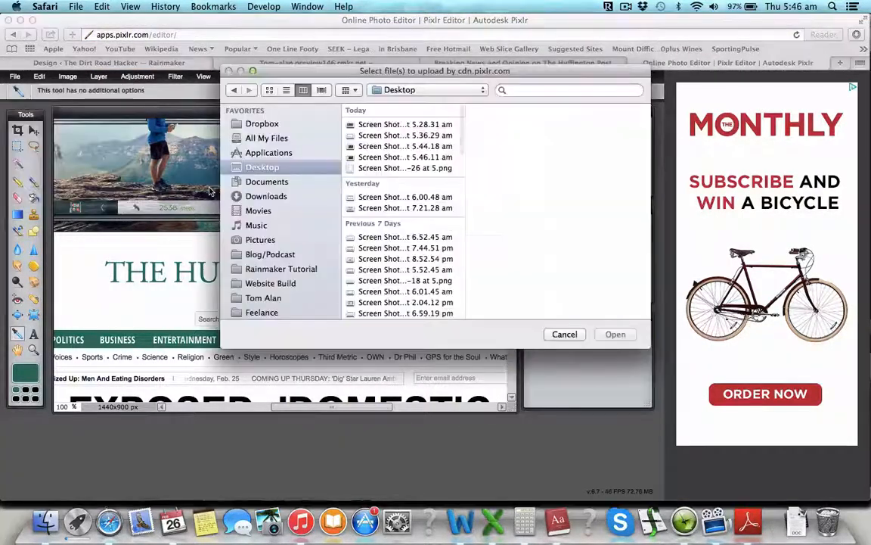
click(388, 146)
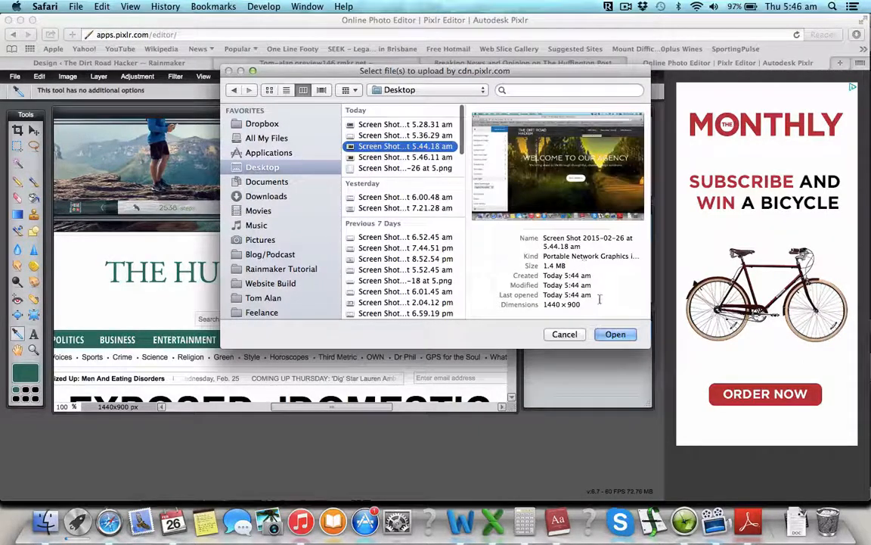
click(611, 334)
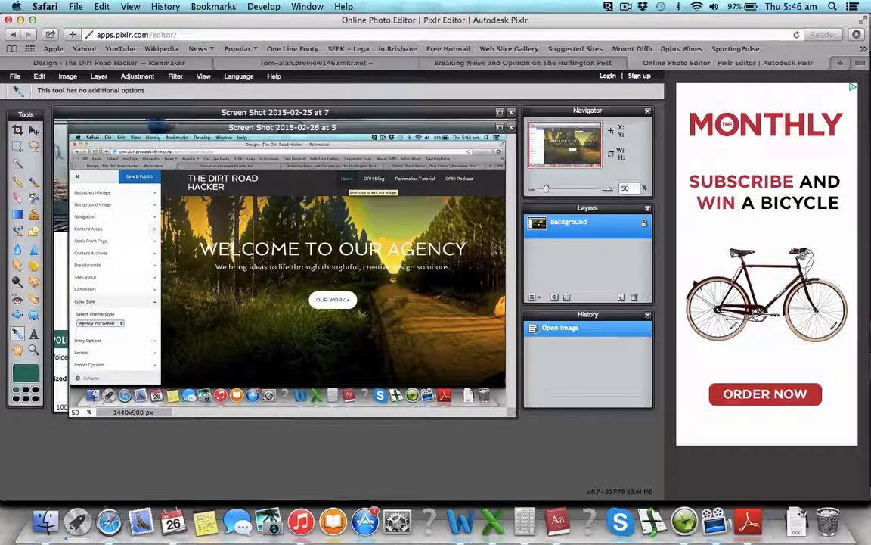
Zoom the screenshot to 200% and sample the green line above the Home menu item with the color picker.
key(BackSpace)
drag(635, 188, 581, 191)
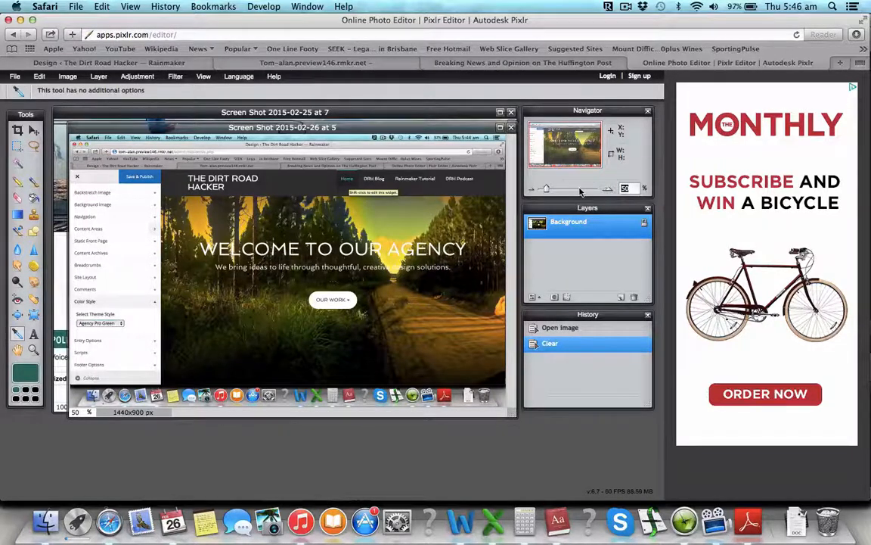
text(200)
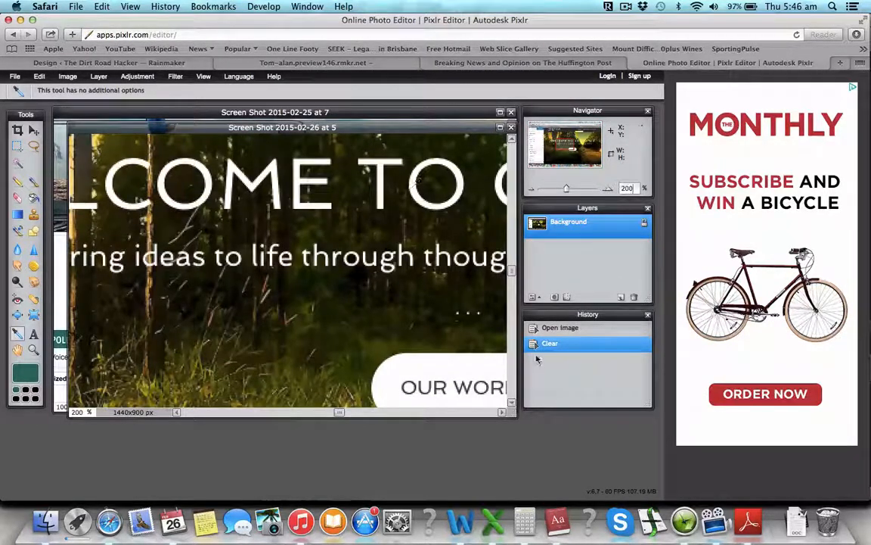
drag(511, 271, 513, 144)
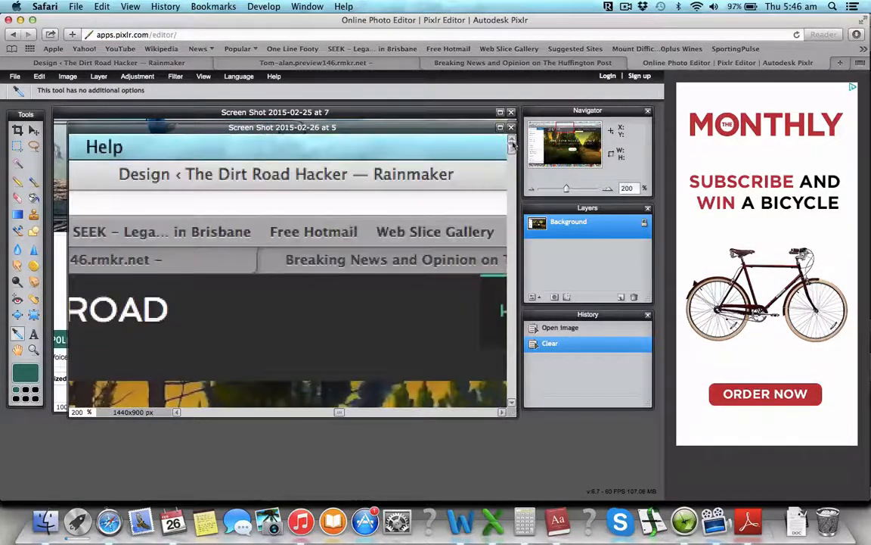
drag(340, 412, 386, 413)
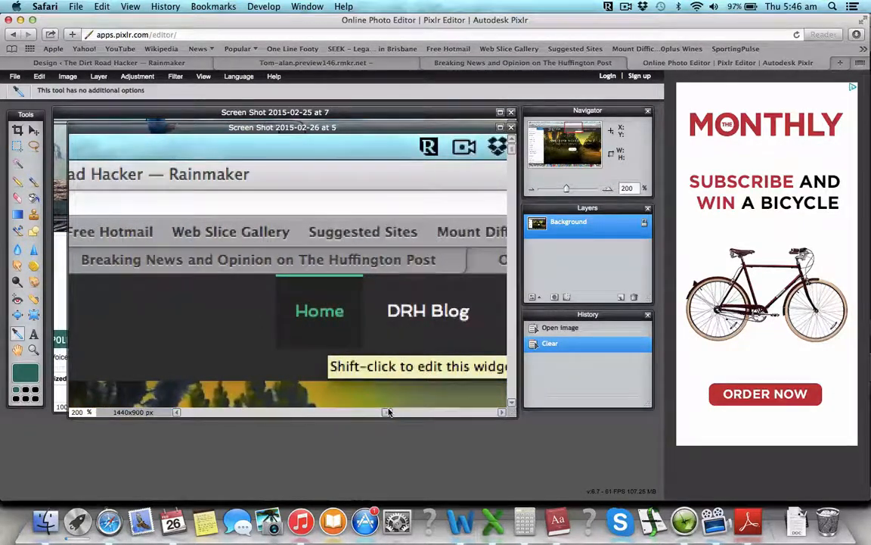
click(326, 275)
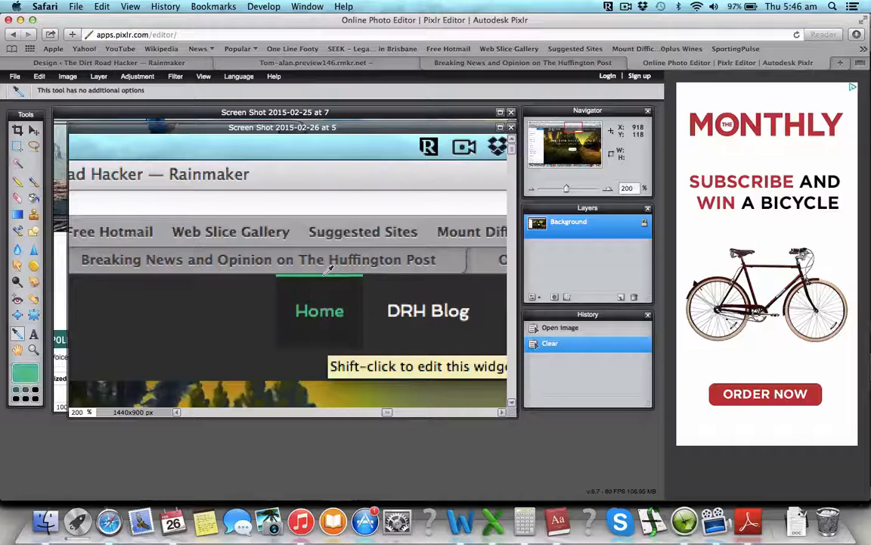
Open the color selector for the sampled green and copy its hex code.
click(25, 374)
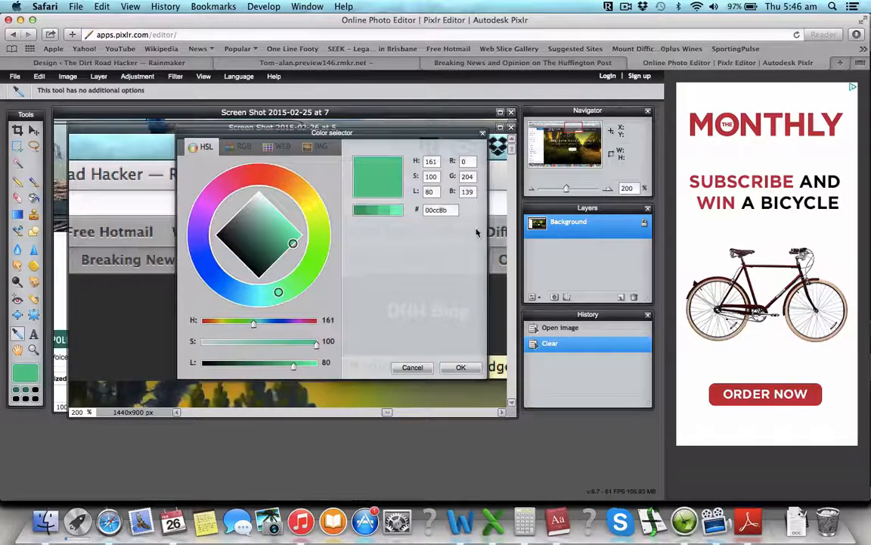
click(425, 209)
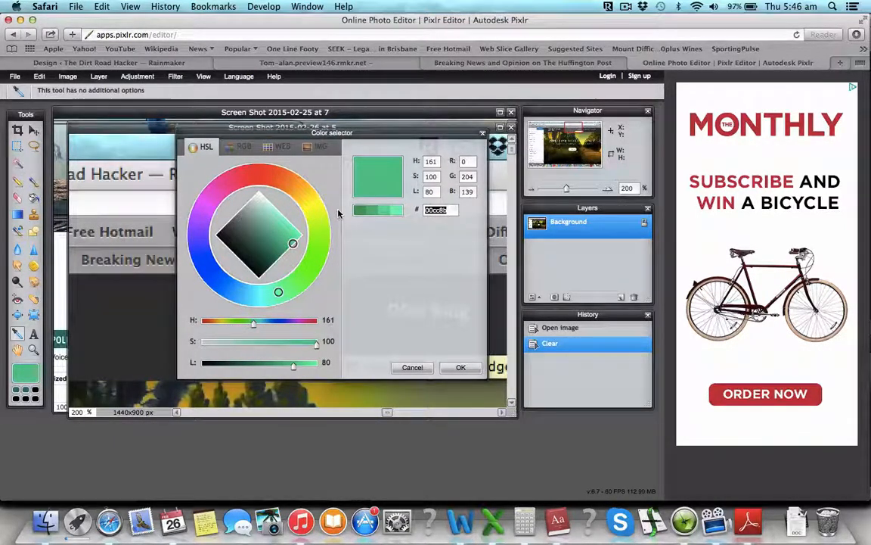
key(super+c)
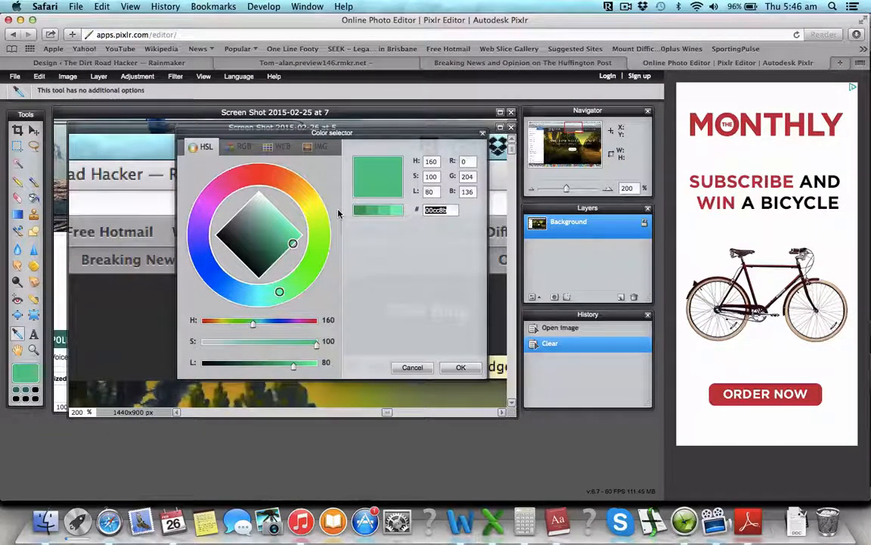
Switch to Content Creation.docx in Word and add "Color codes –" at the document's end, with "Default color stlye- #00cc8b" on the line below.
key(super+Tab)
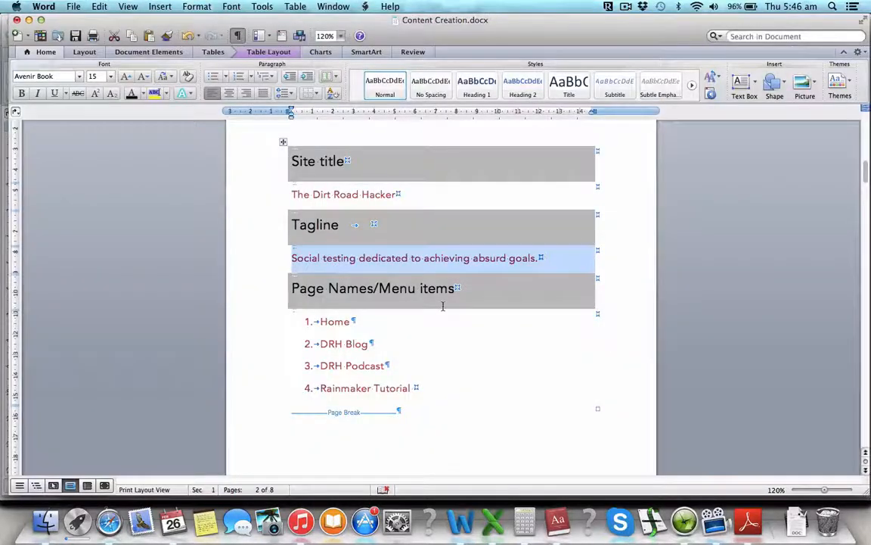
scroll(397, 281, down, 2)
scroll(398, 281, up, 5)
scroll(398, 281, down, 15)
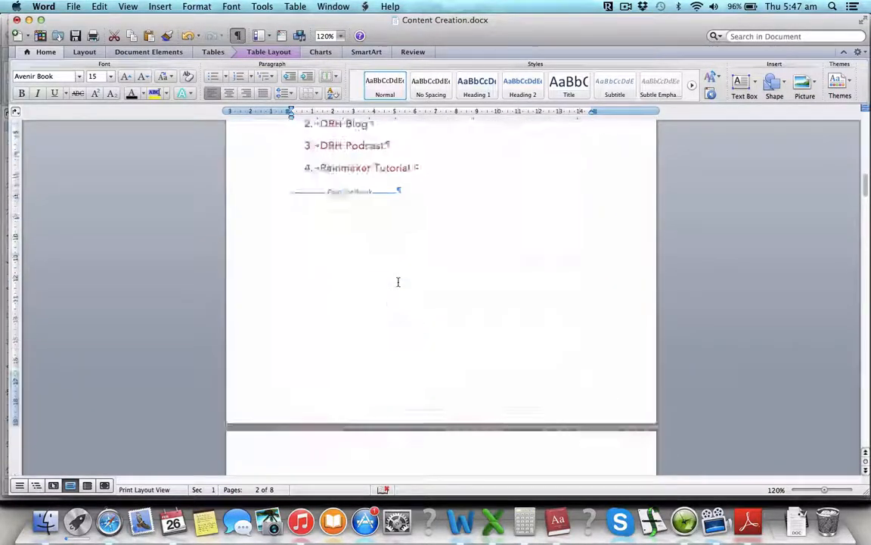
scroll(398, 281, down, 15)
scroll(398, 282, up, 3)
scroll(398, 281, down, 3)
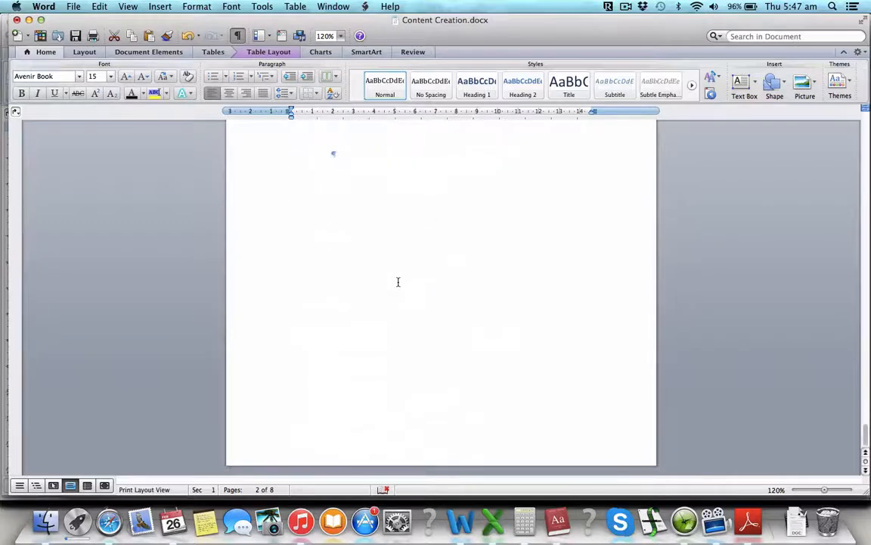
click(330, 152)
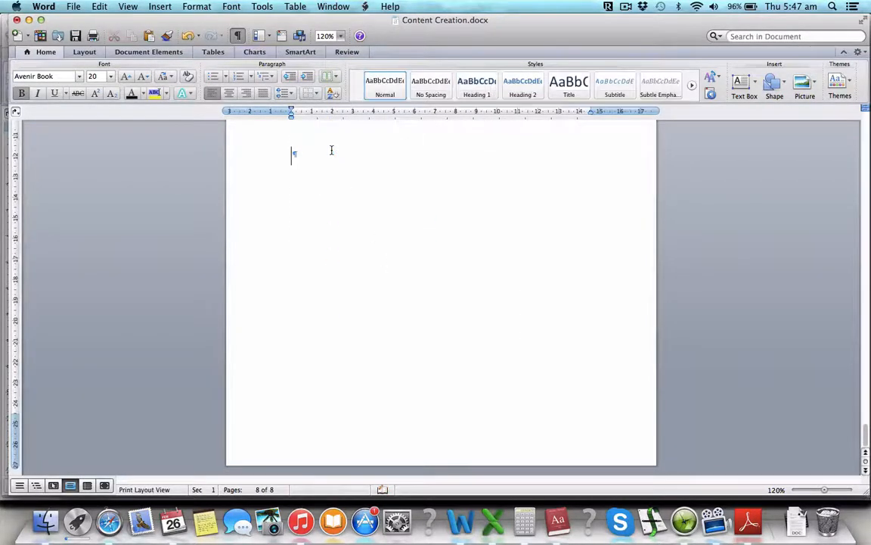
key(Return)
text(Colo)
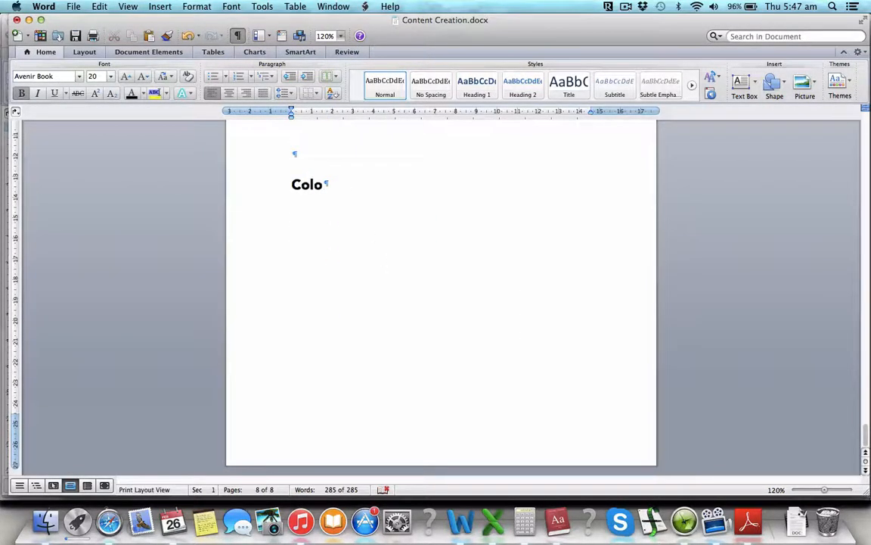
text(r codes - )
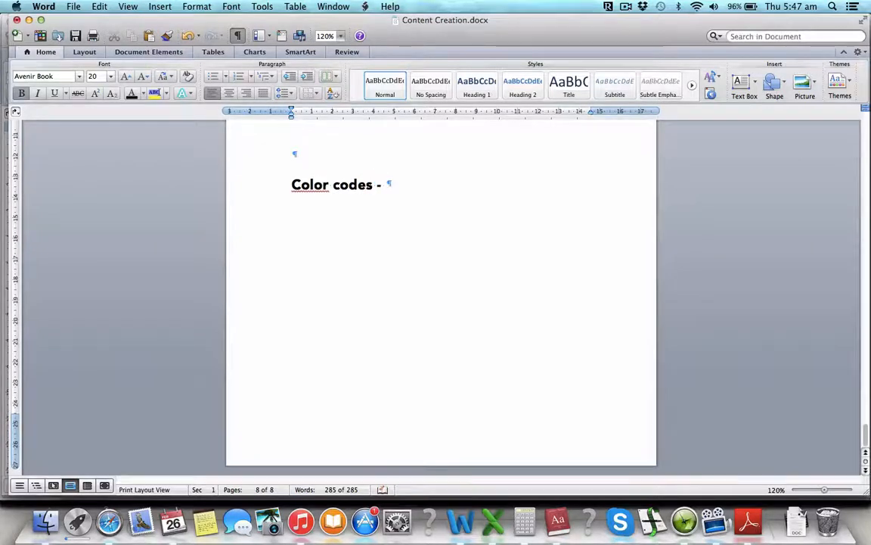
text(Default color stlye)
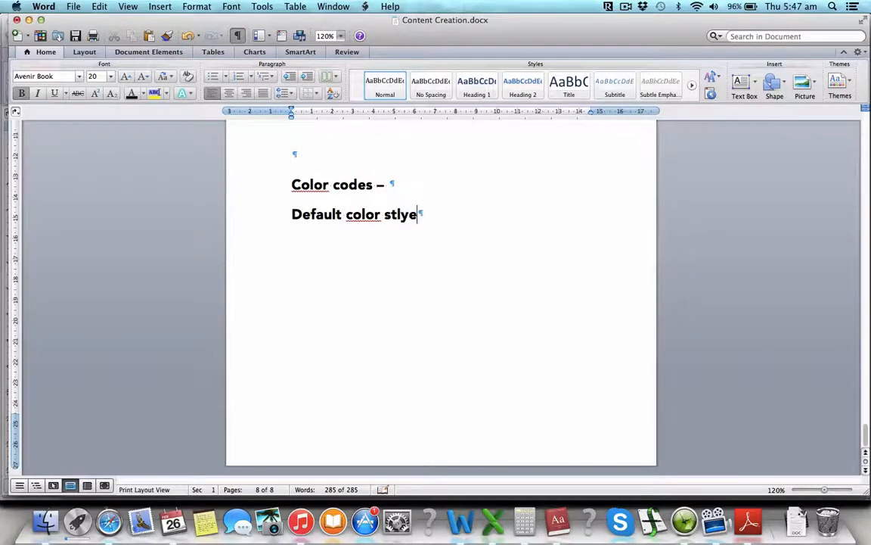
text(- #00cc8b)
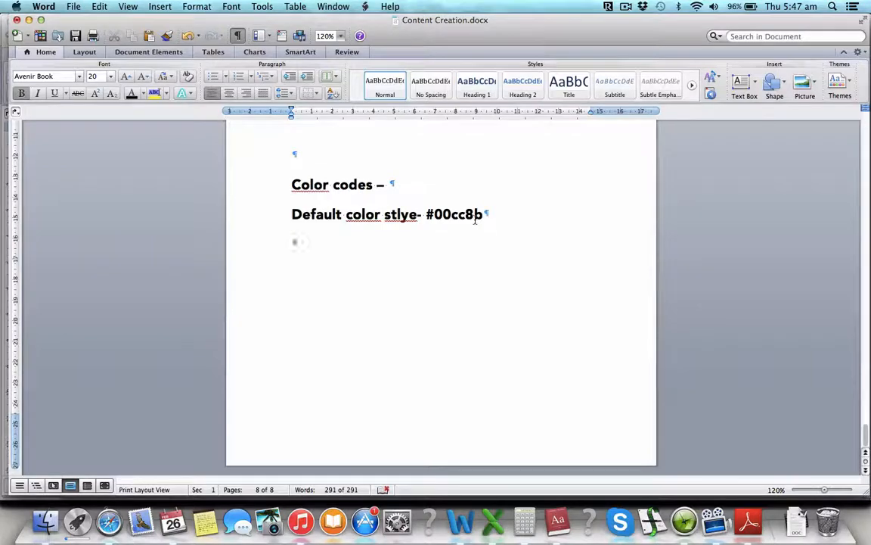
Return to the Rainmaker site customizer in Safari and open the Content Areas settings.
key(super+Tab)
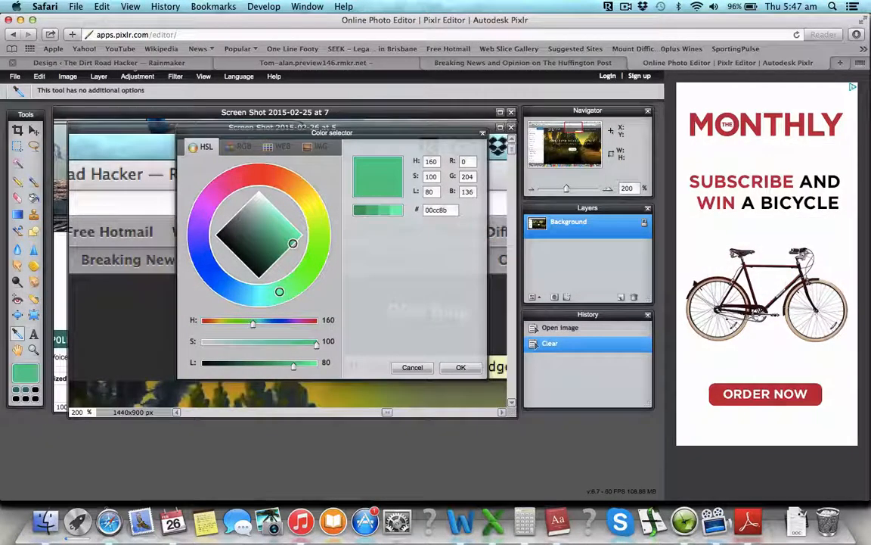
click(125, 64)
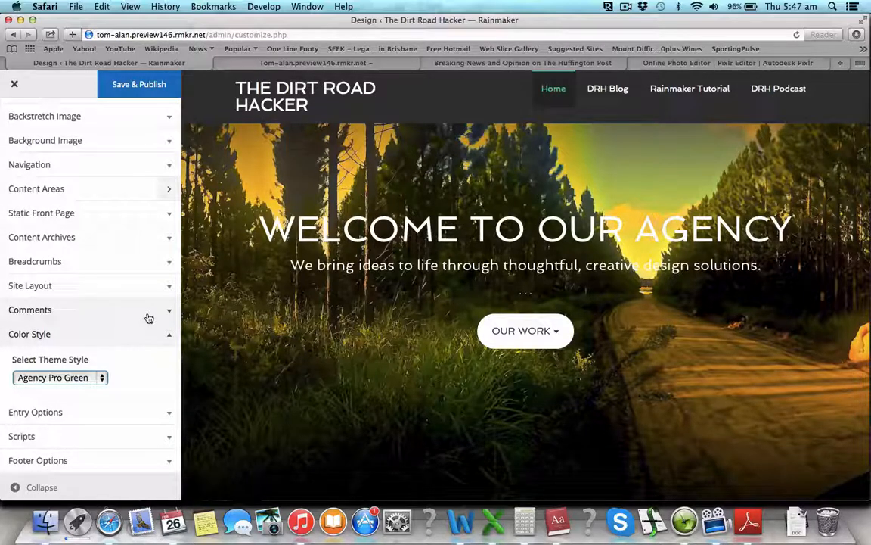
scroll(138, 286, up, 1)
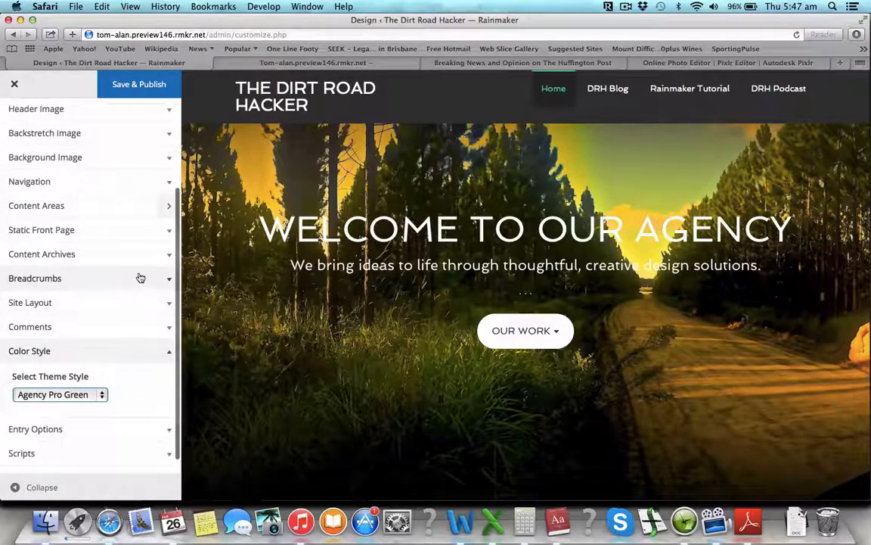
scroll(140, 278, down, 1)
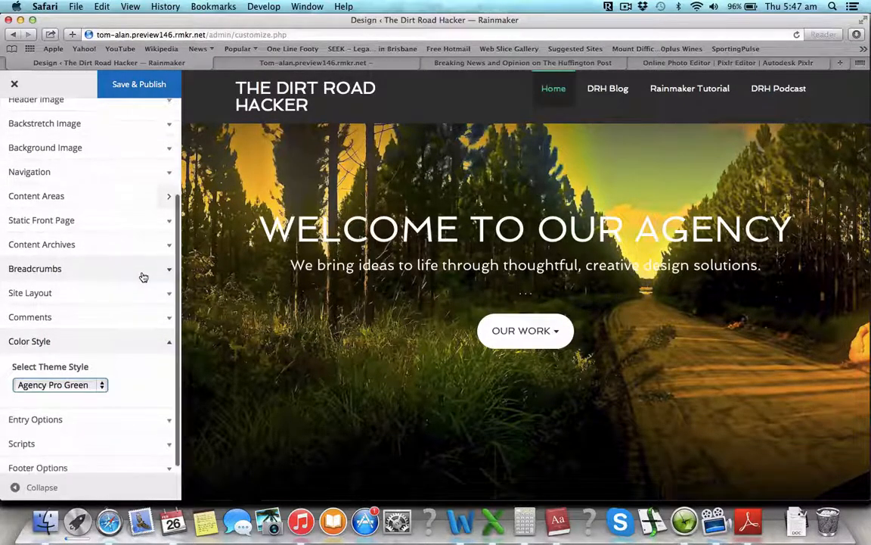
click(162, 197)
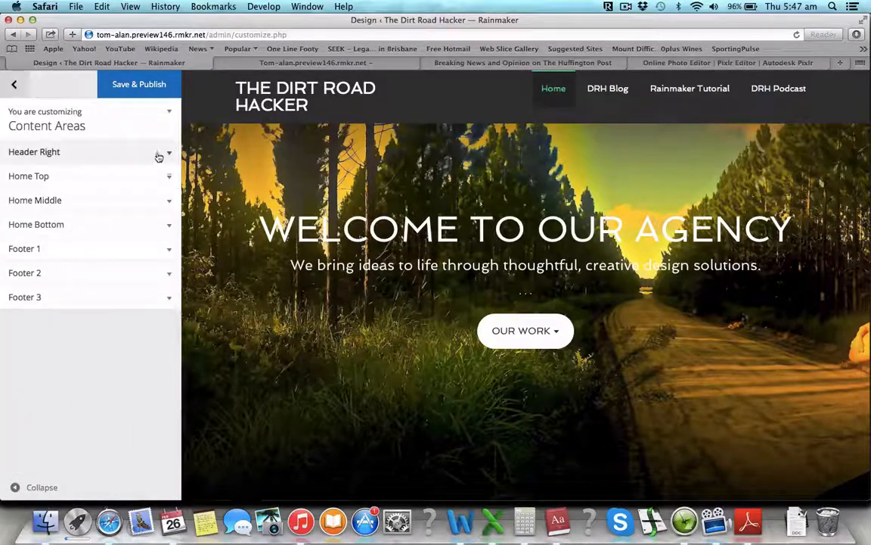